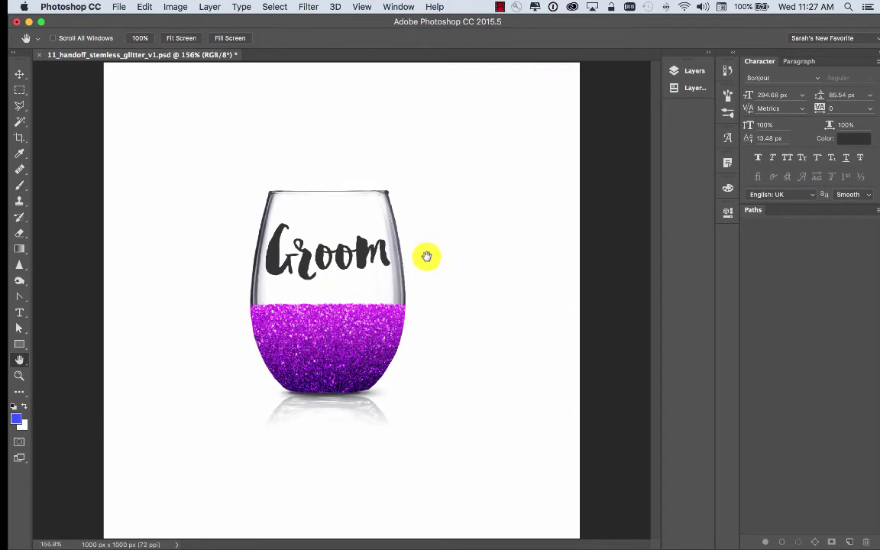
# - Float the Layers panel on its own, remove the empty dock column, and reposition it
pyautogui.click(691, 75)
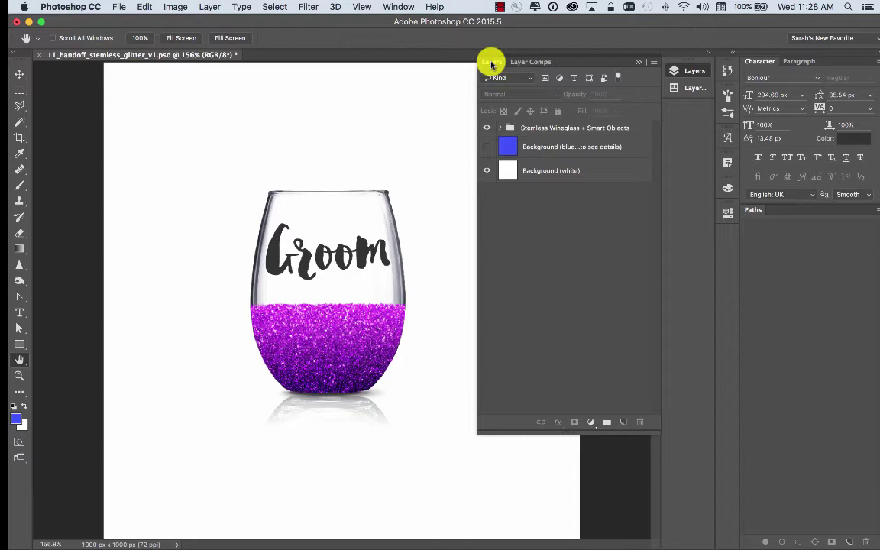
pyautogui.moveTo(491, 64); pyautogui.dragTo(430, 82)
pyautogui.click(637, 62)
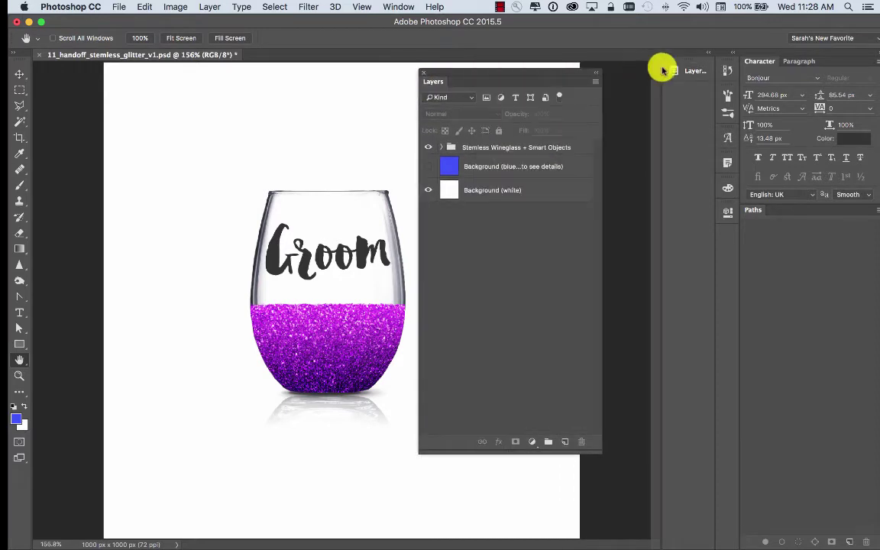
pyautogui.moveTo(688, 73); pyautogui.dragTo(725, 243)
pyautogui.moveTo(526, 72); pyautogui.dragTo(655, 31)
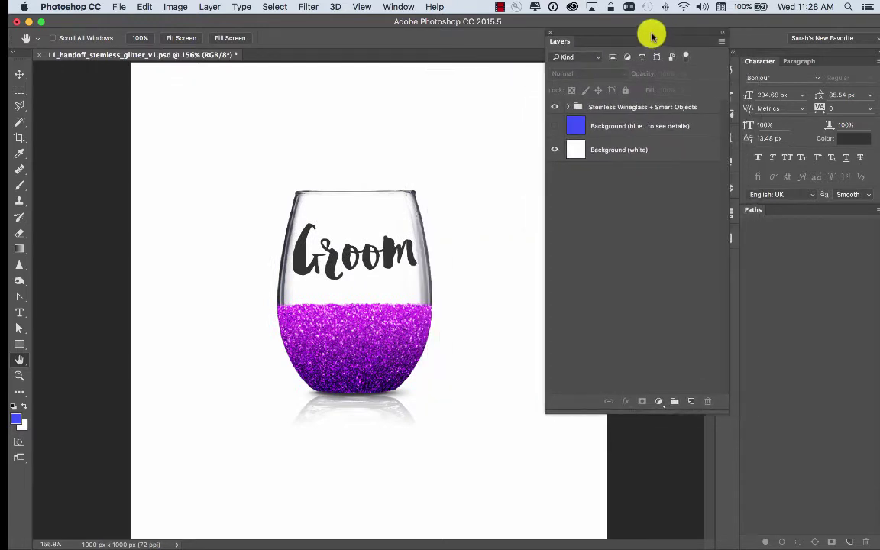
# - Compare the white and blue backgrounds, leaving the glass shown against blue
pyautogui.click(554, 150)
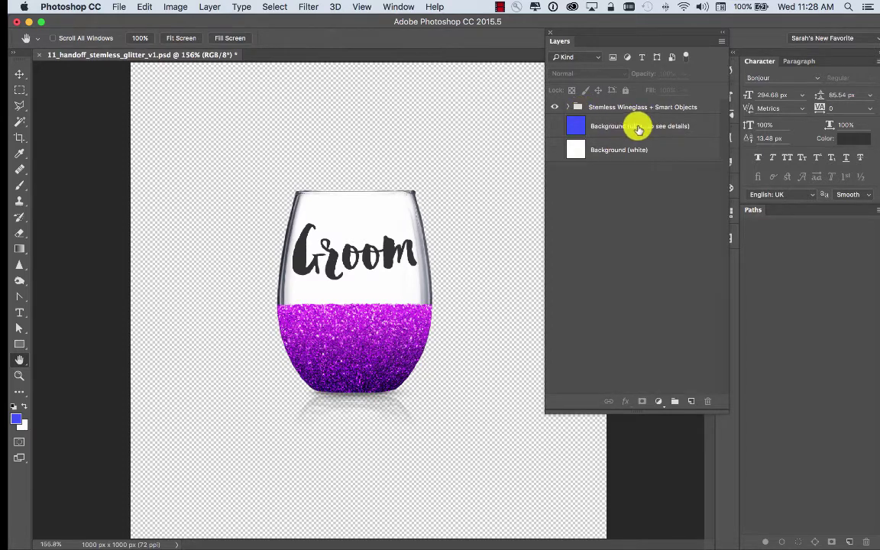
pyautogui.click(555, 128)
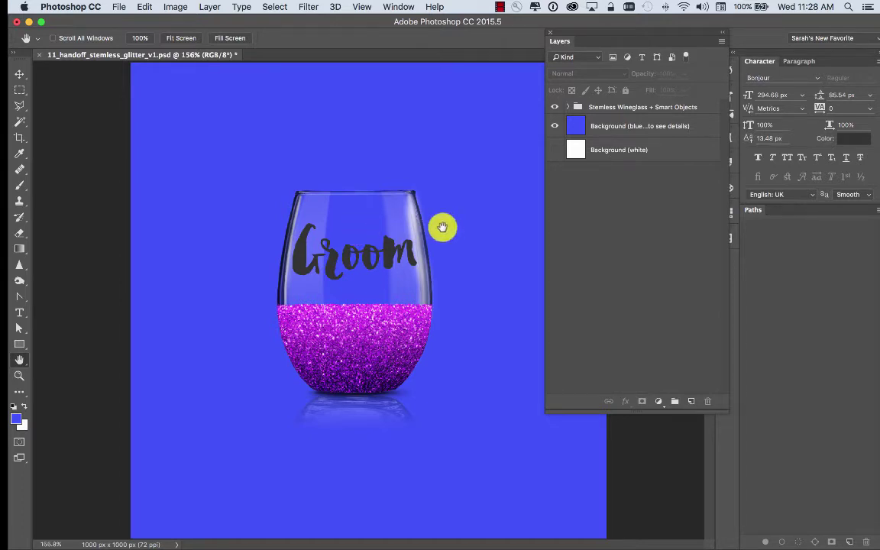
pyautogui.click(554, 126)
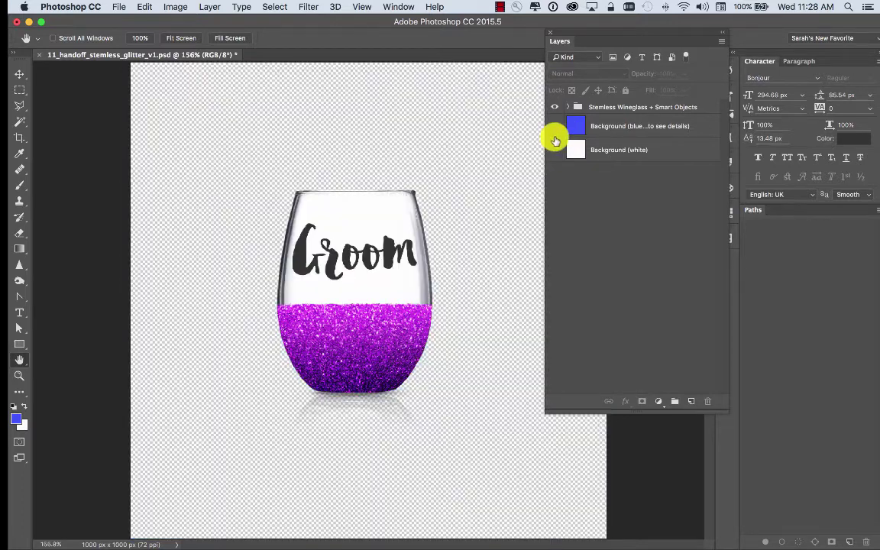
pyautogui.moveTo(549, 153); pyautogui.dragTo(570, 114)
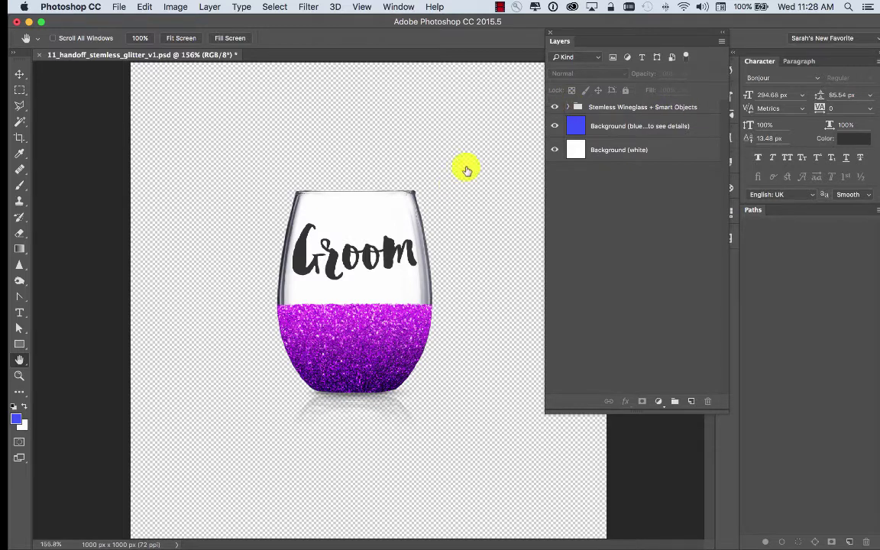
pyautogui.click(554, 107)
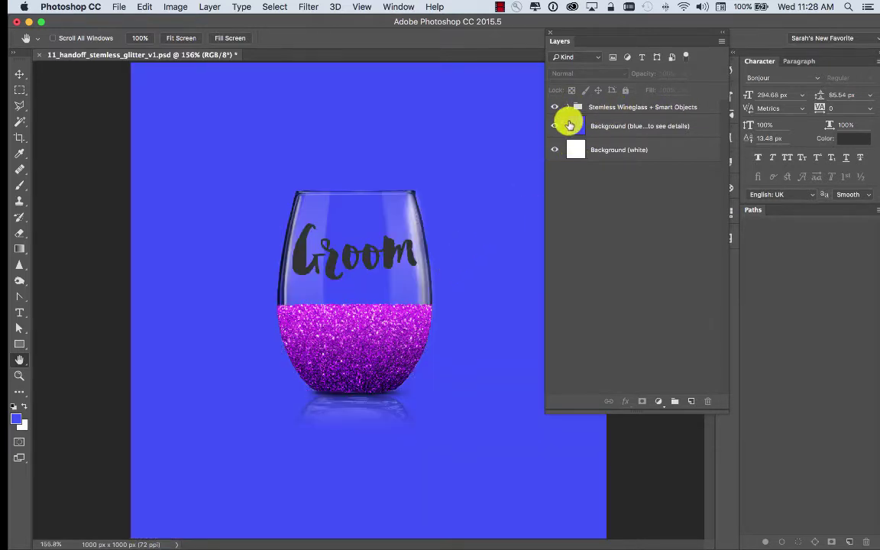
# - Hide the blue background, select the Stemless Wineglass + Smart Objects group, and undo a test move
pyautogui.click(554, 126)
pyautogui.click(611, 108)
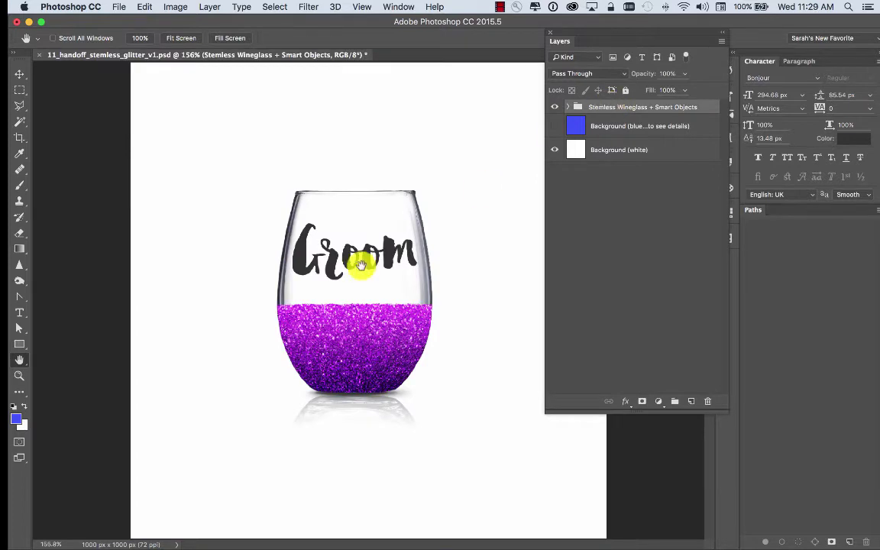
pyautogui.click(20, 73)
pyautogui.moveTo(322, 332); pyautogui.dragTo(305, 266)
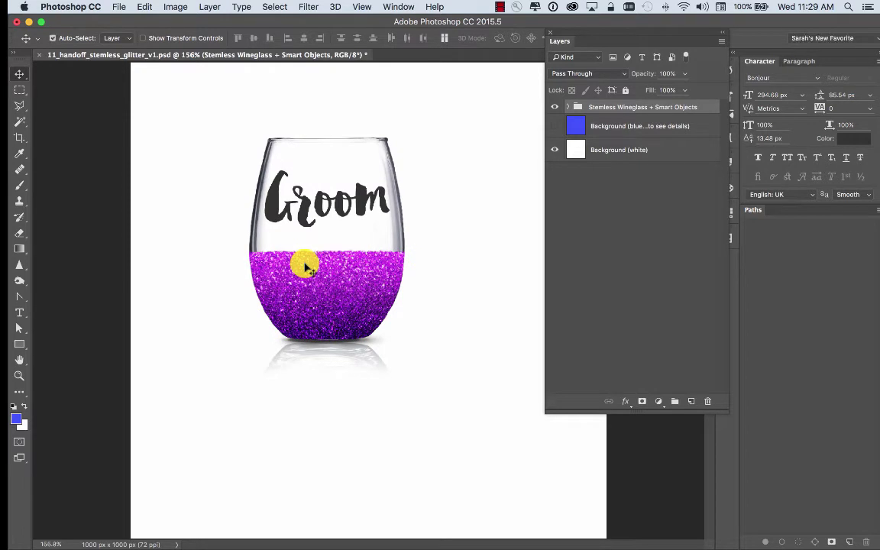
pyautogui.press('super+z')
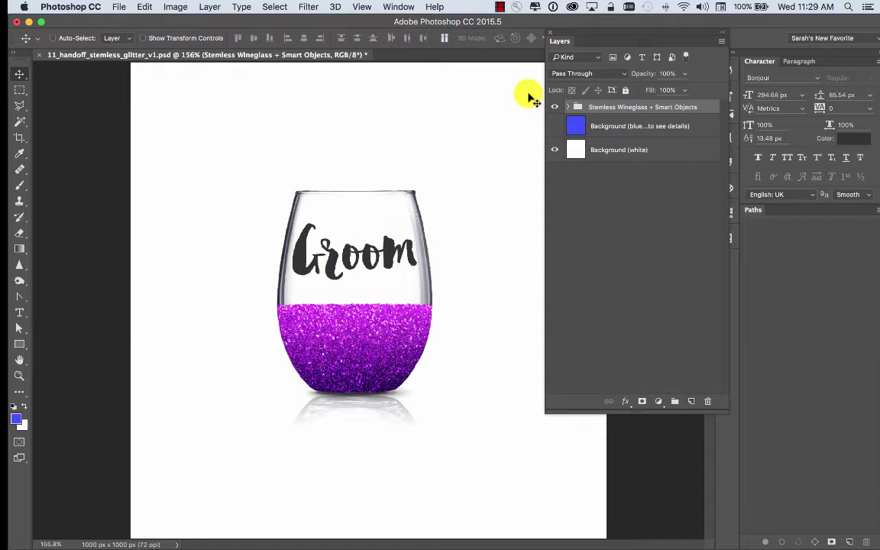
# - Expand the wineglass group and check the stemless group by hiding and showing it
pyautogui.click(566, 109)
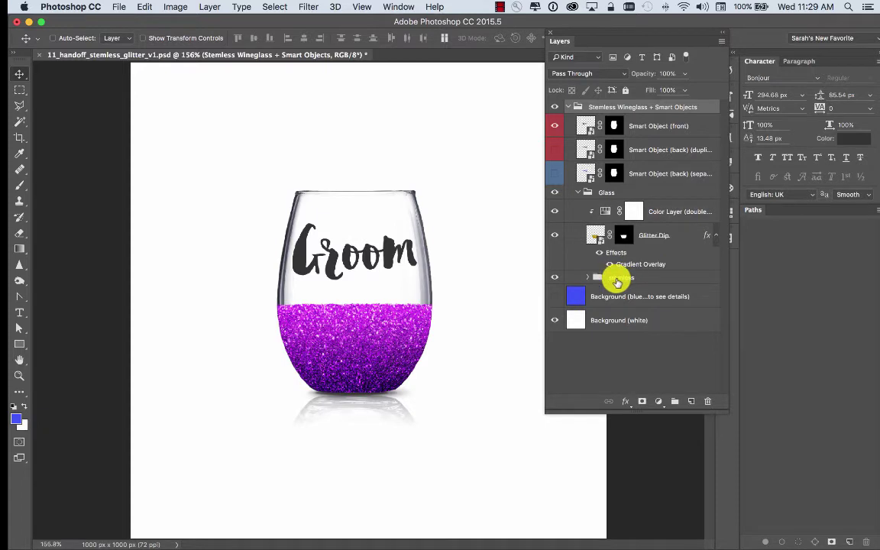
pyautogui.click(554, 278)
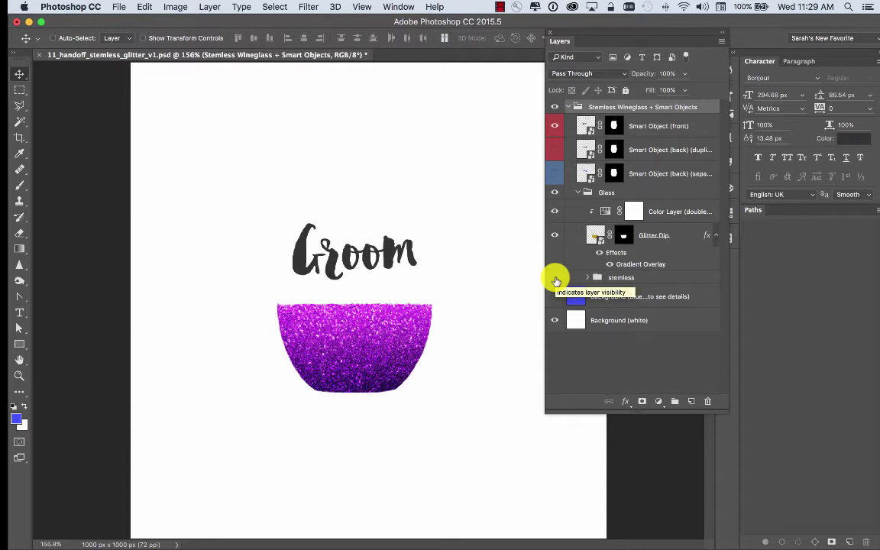
pyautogui.click(554, 278)
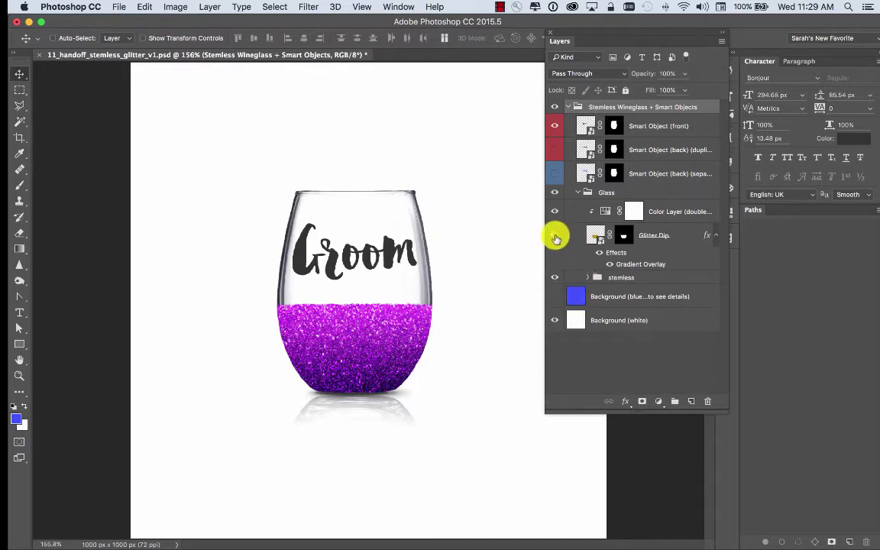
# - Hide Glitter Dip and the front Groom text, expand stemless, and compare the Details layer
pyautogui.click(555, 236)
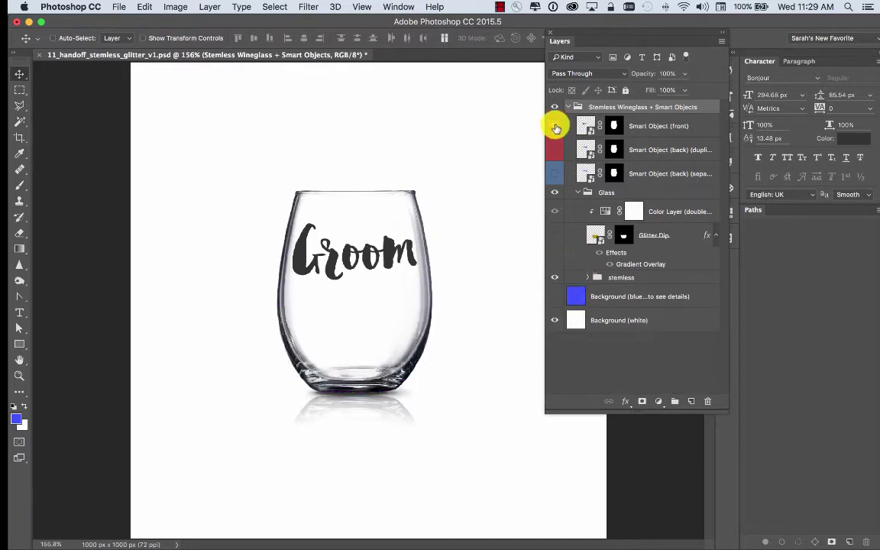
pyautogui.click(555, 126)
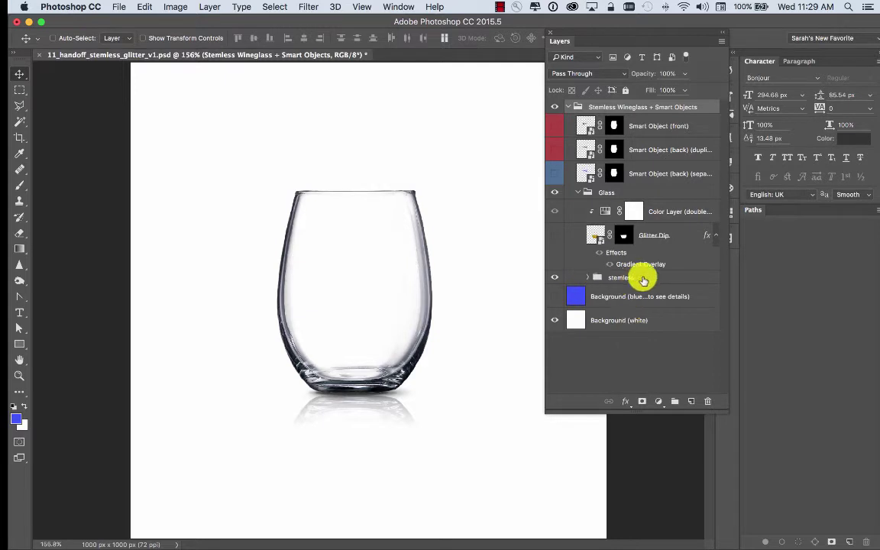
pyautogui.click(587, 277)
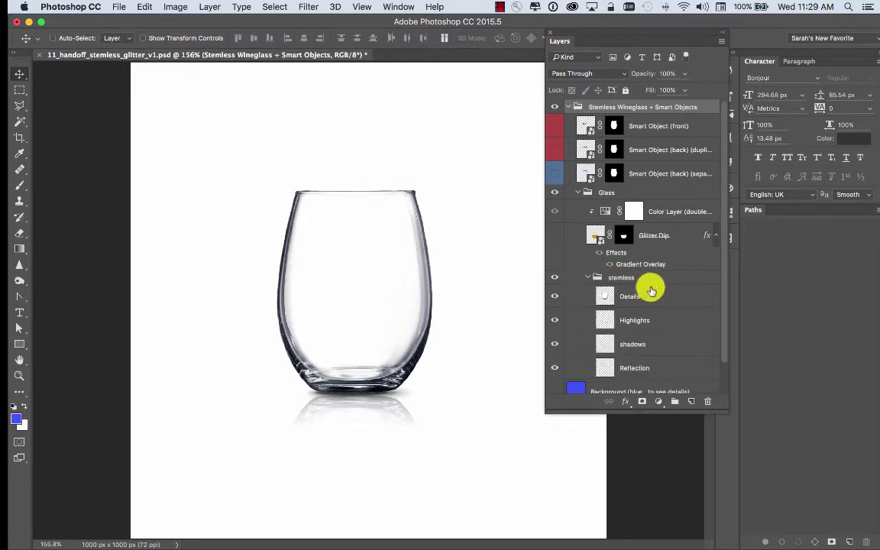
pyautogui.click(649, 297)
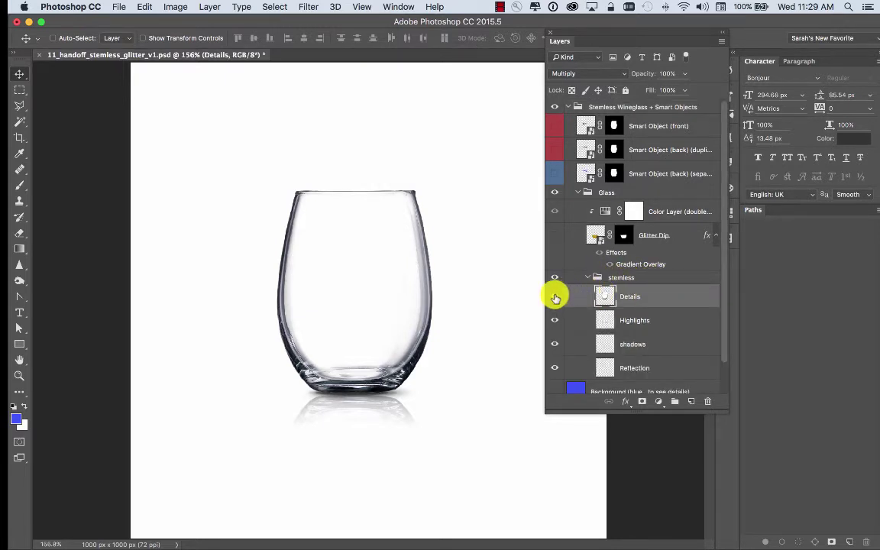
pyautogui.click(555, 297)
pyautogui.click(555, 297)
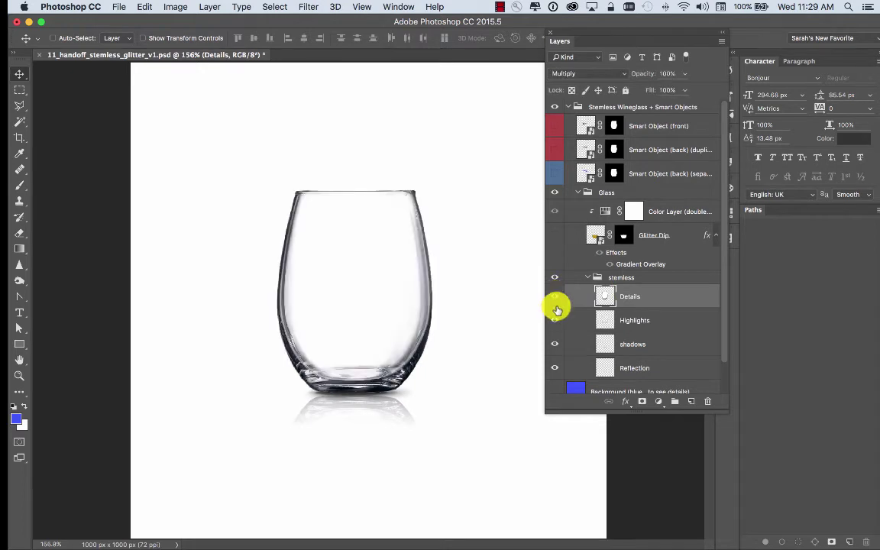
# - Compare the glass with and without Highlights on white and on the blue background
pyautogui.click(556, 320)
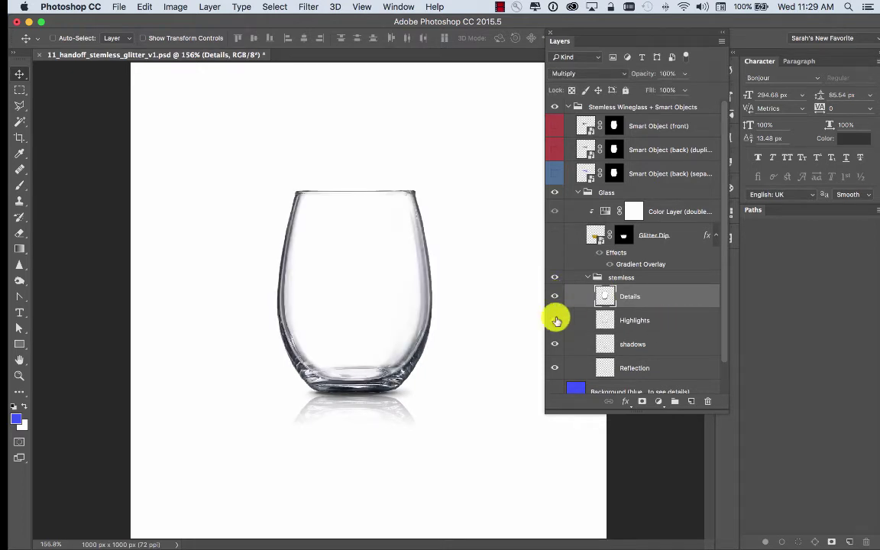
pyautogui.click(556, 321)
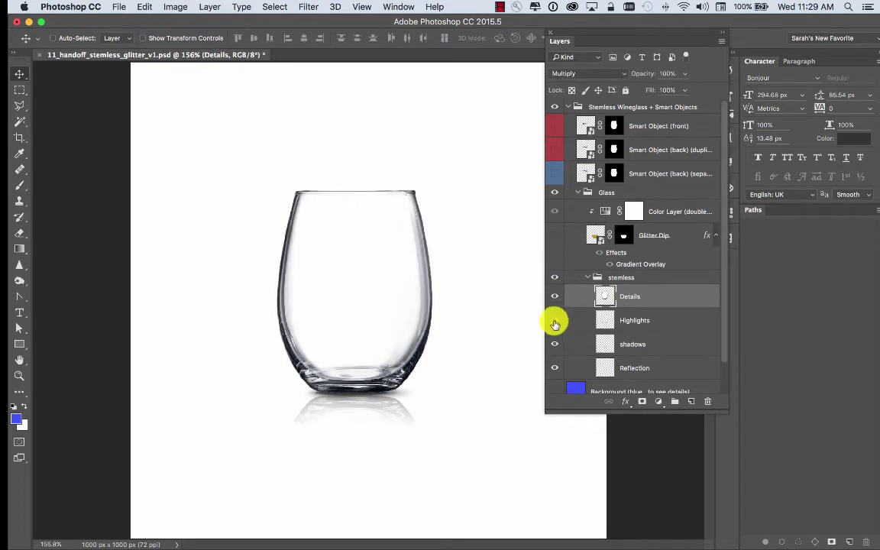
pyautogui.click(552, 391)
pyautogui.click(555, 321)
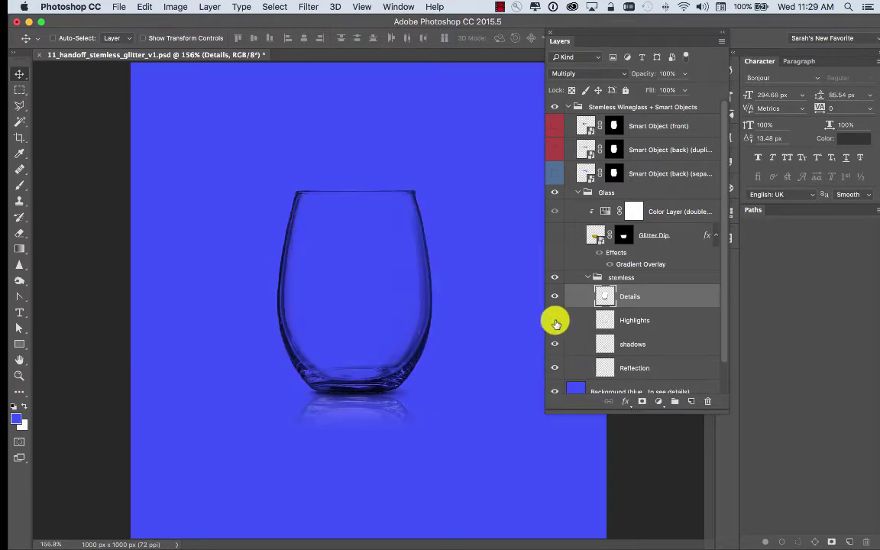
pyautogui.click(555, 321)
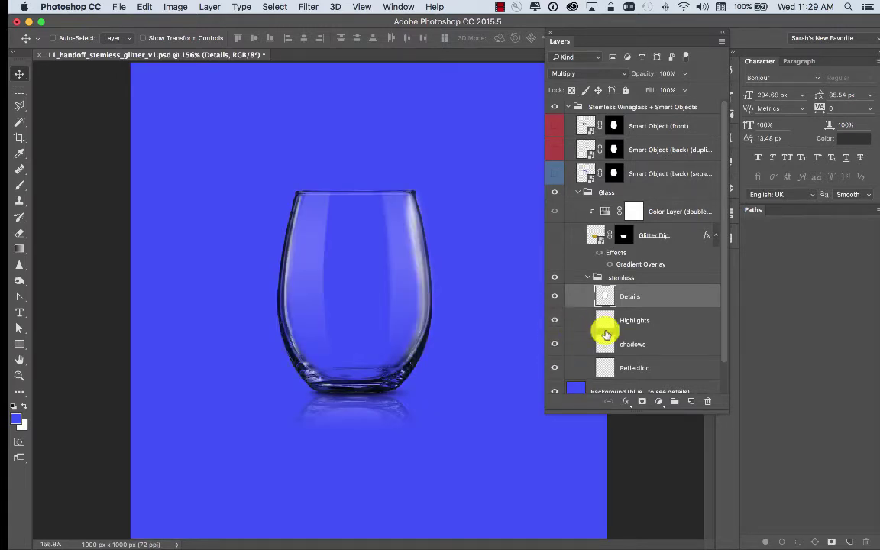
pyautogui.scroll(-2, 603, 328)
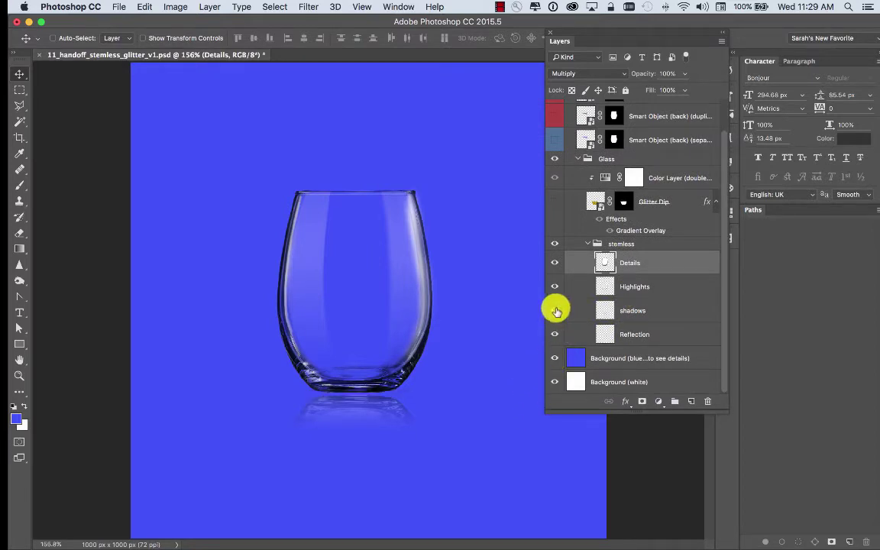
# - Show the base shadow, compare the Reflection layer, hide the blue background, and collapse stemless
pyautogui.click(554, 310)
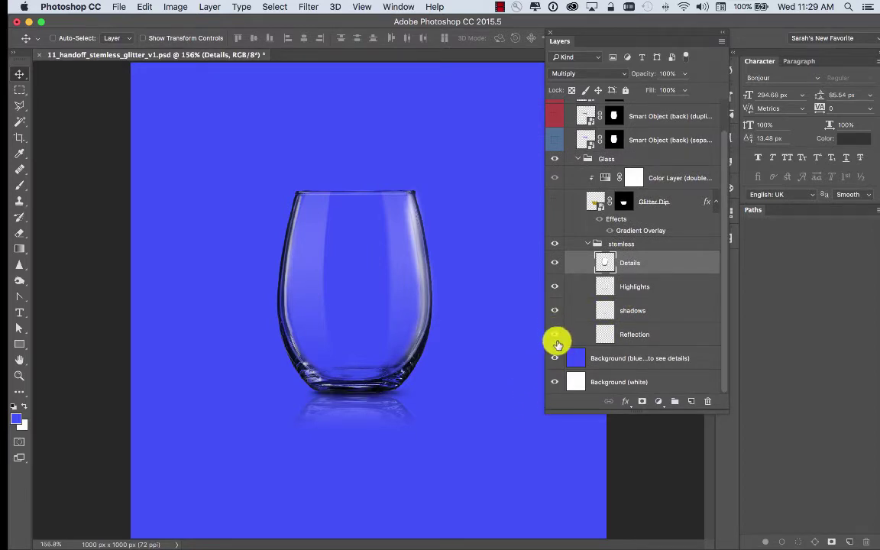
pyautogui.click(556, 335)
pyautogui.click(555, 335)
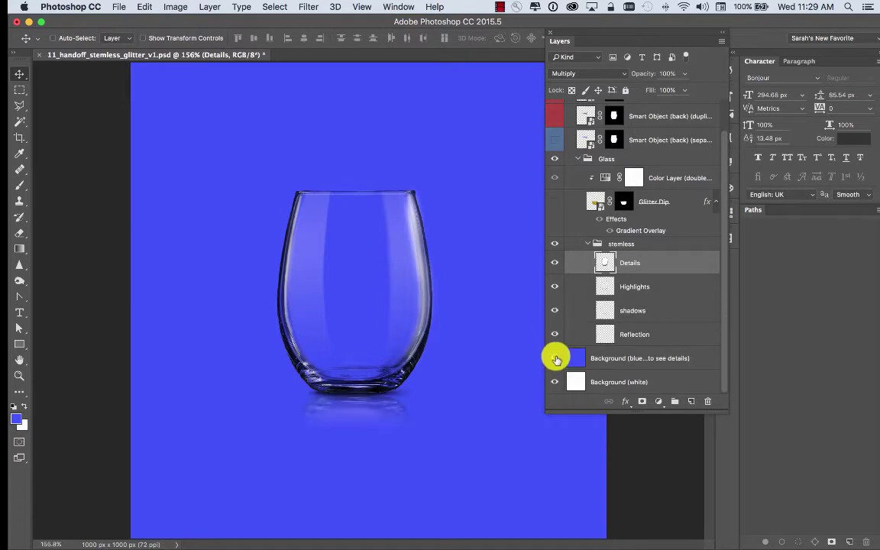
pyautogui.click(555, 358)
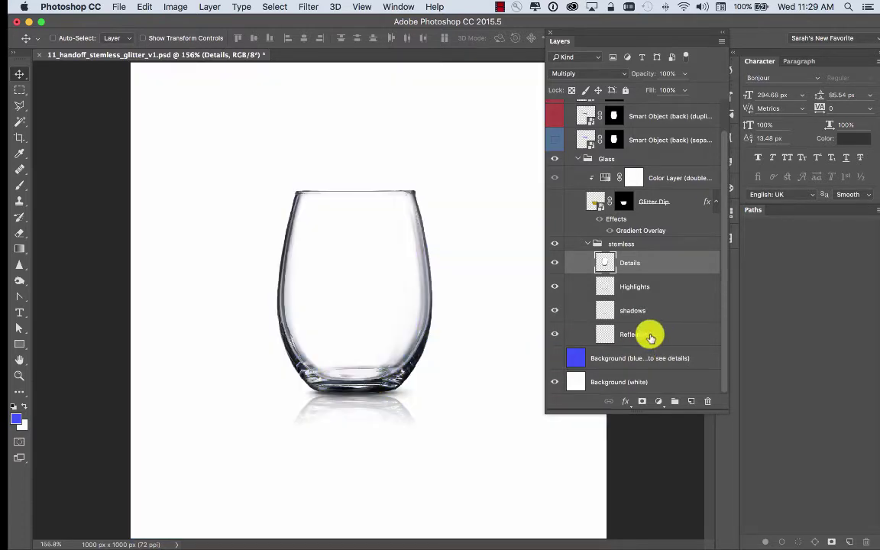
pyautogui.click(658, 337)
pyautogui.click(555, 335)
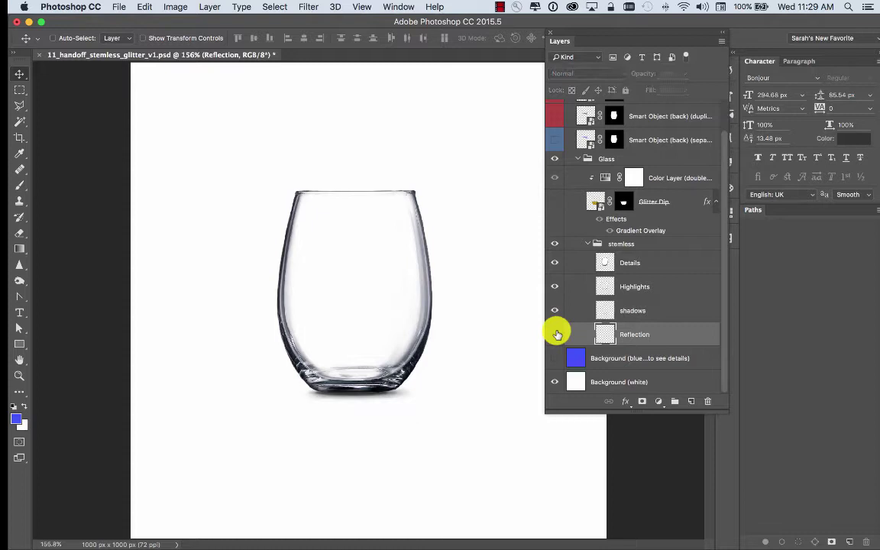
pyautogui.click(555, 335)
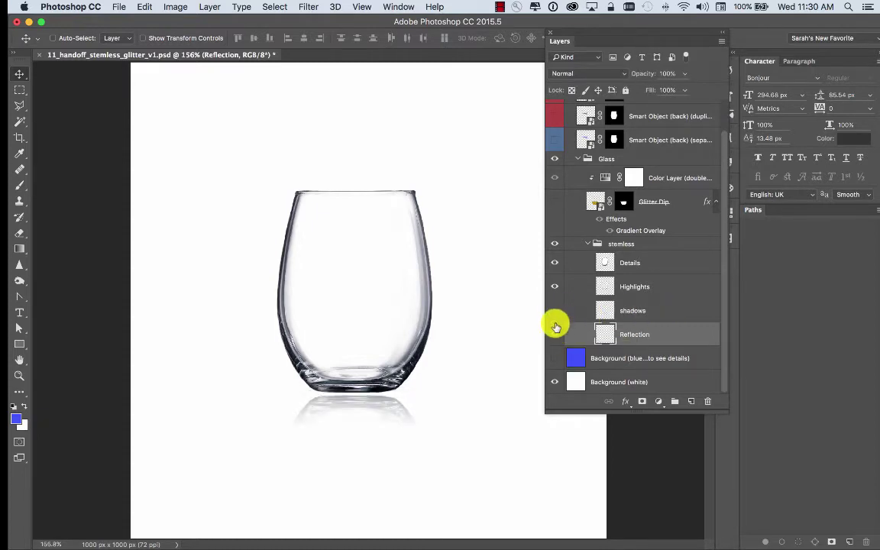
pyautogui.click(555, 334)
pyautogui.click(555, 334)
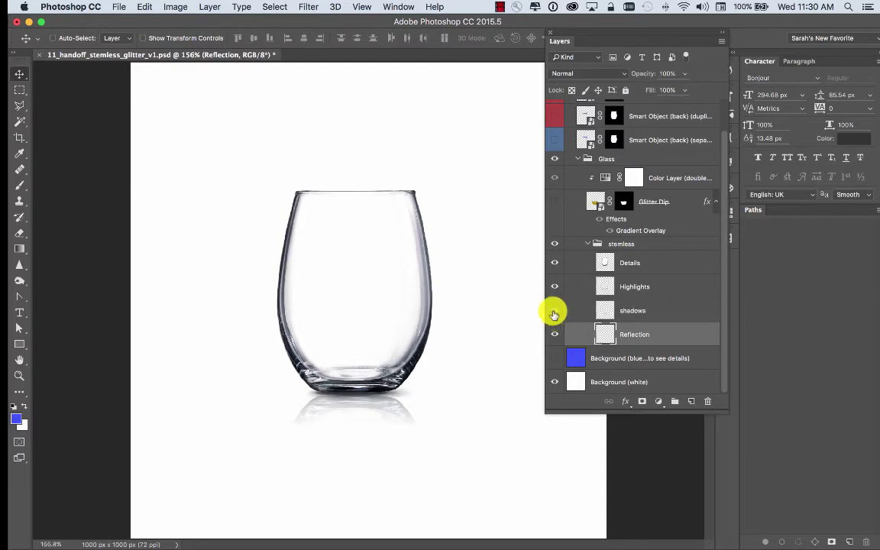
pyautogui.click(588, 245)
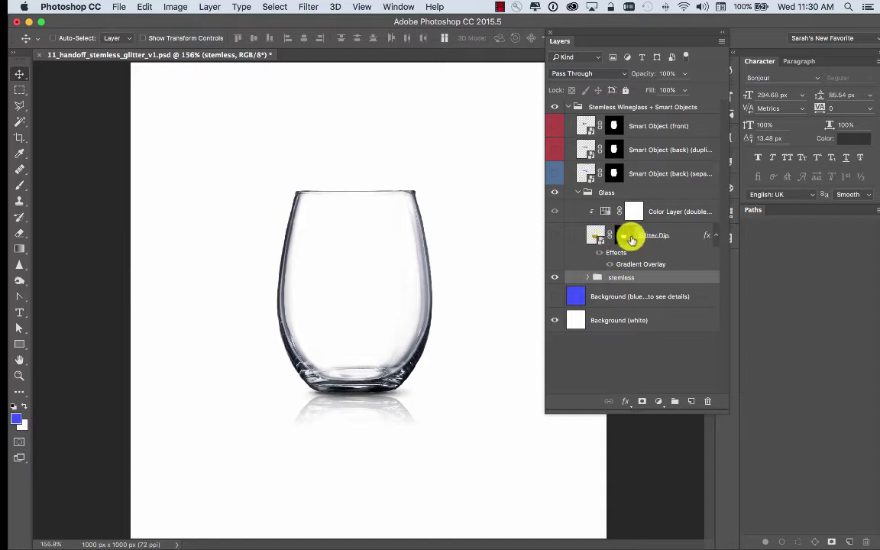
# - Show the purple glitter dip, then hide the Color Layer to reveal gold glitter
pyautogui.click(552, 236)
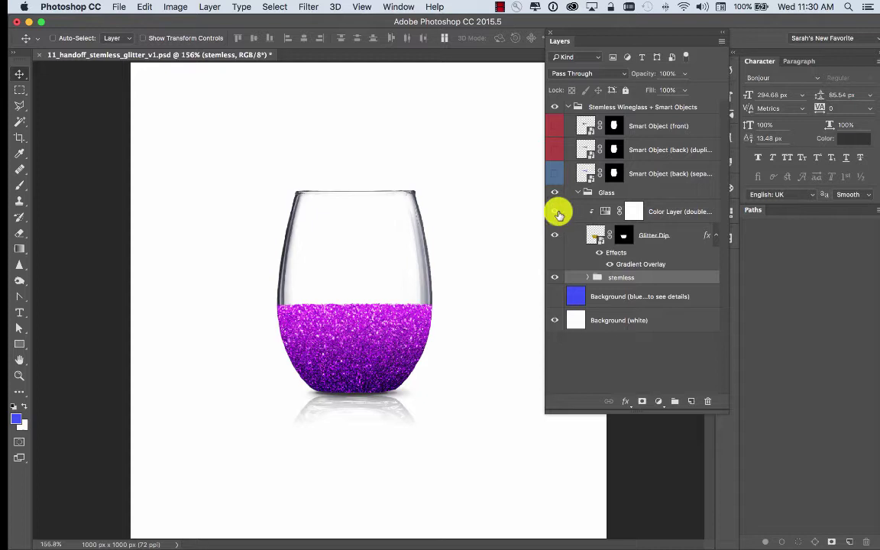
pyautogui.click(554, 212)
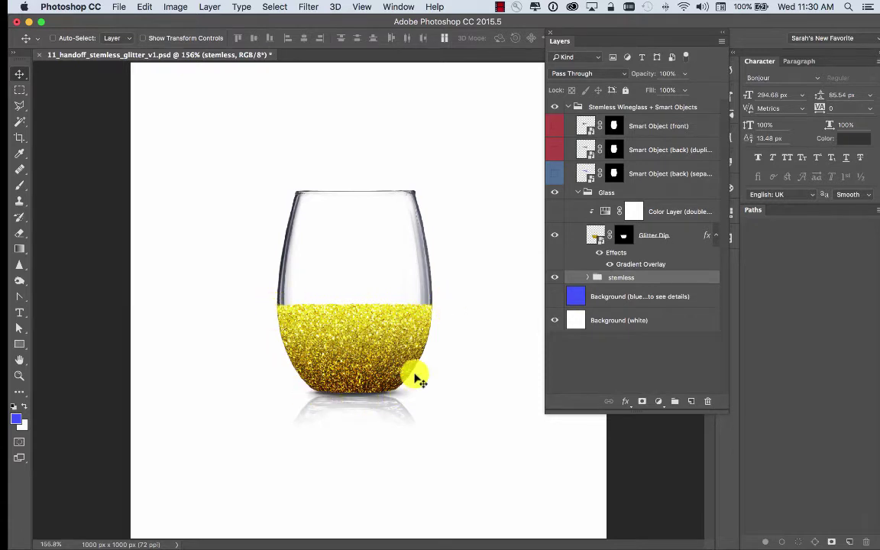
pyautogui.click(19, 375)
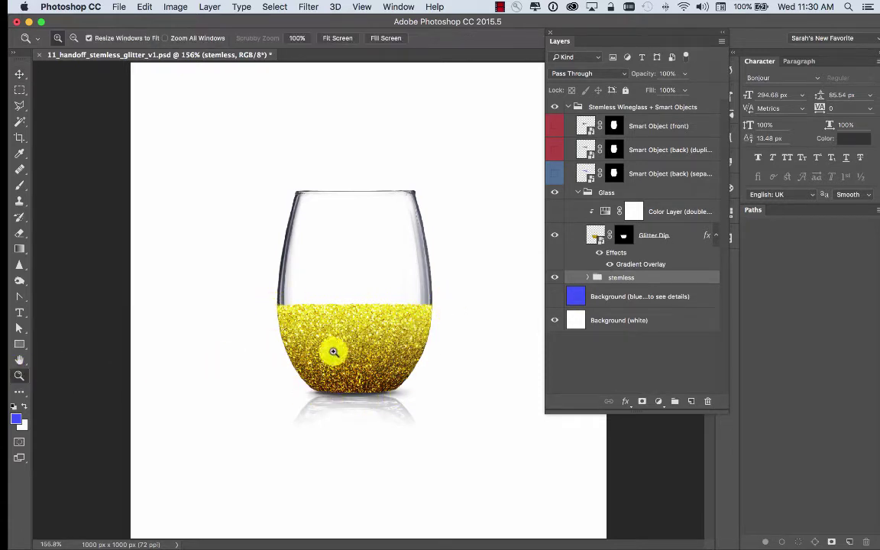
pyautogui.click(352, 309)
pyautogui.click(352, 308)
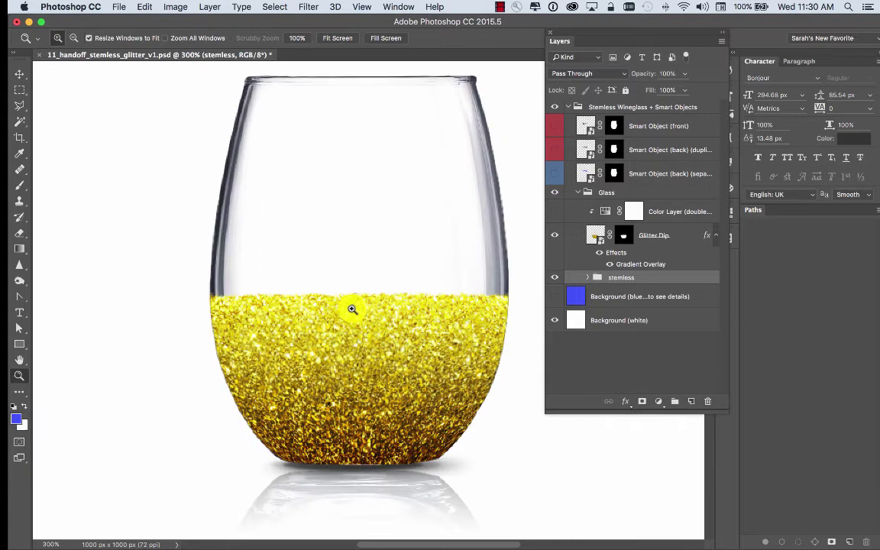
pyautogui.click(352, 308)
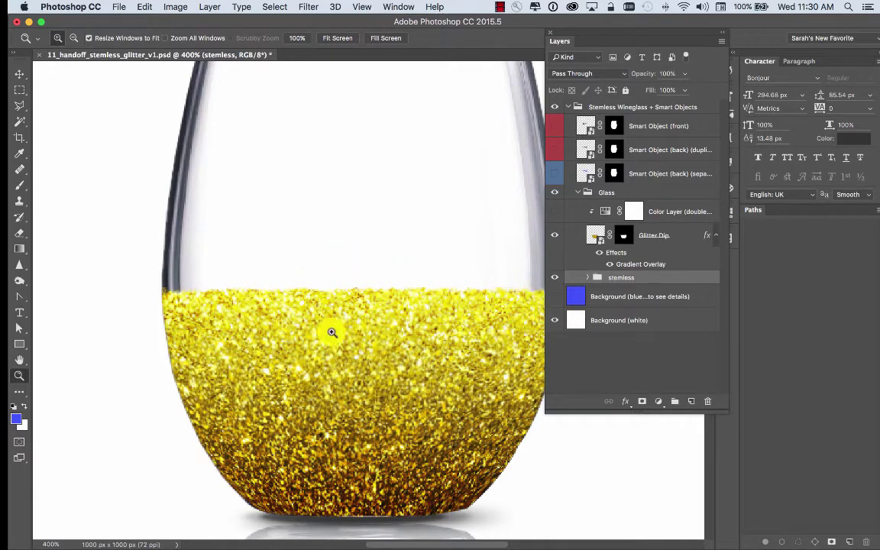
pyautogui.doubleClick(19, 358)
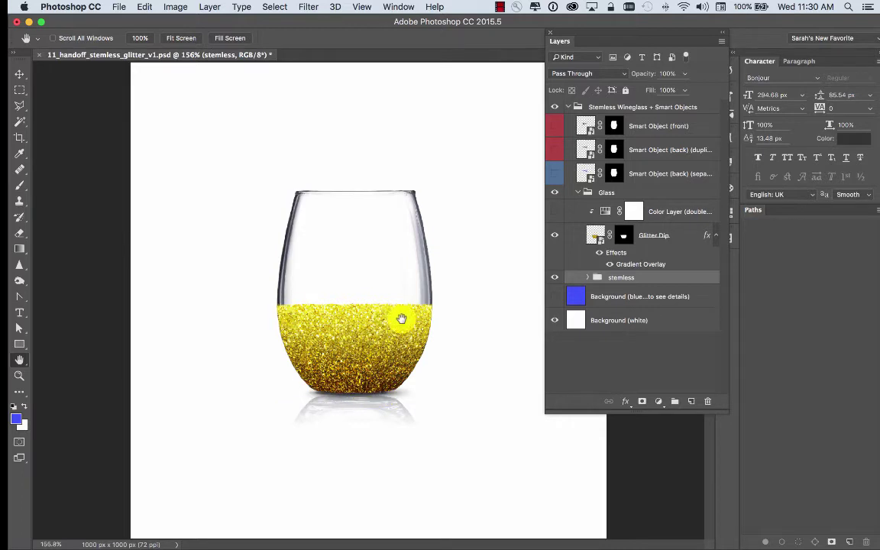
# - Compare Glitter Dip effects off and on, widen the Layers panel, and show the Color Layer
pyautogui.click(600, 254)
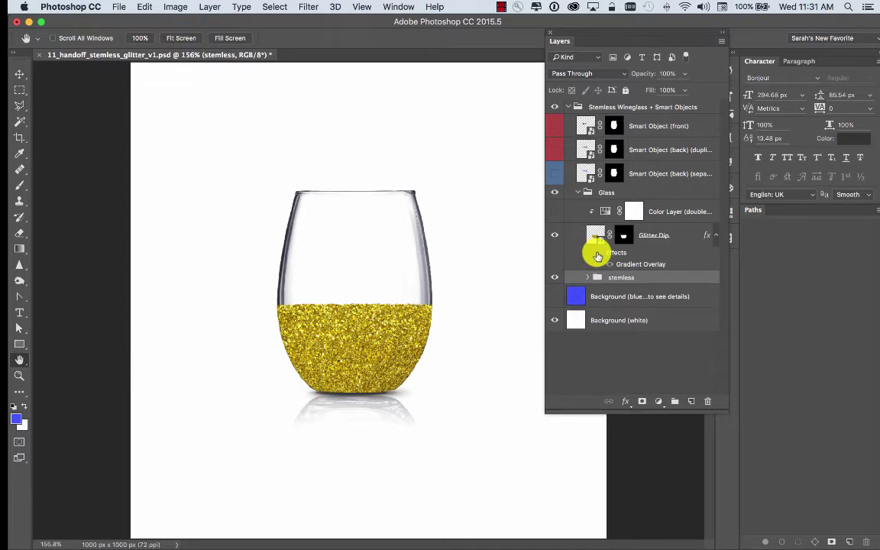
pyautogui.click(598, 254)
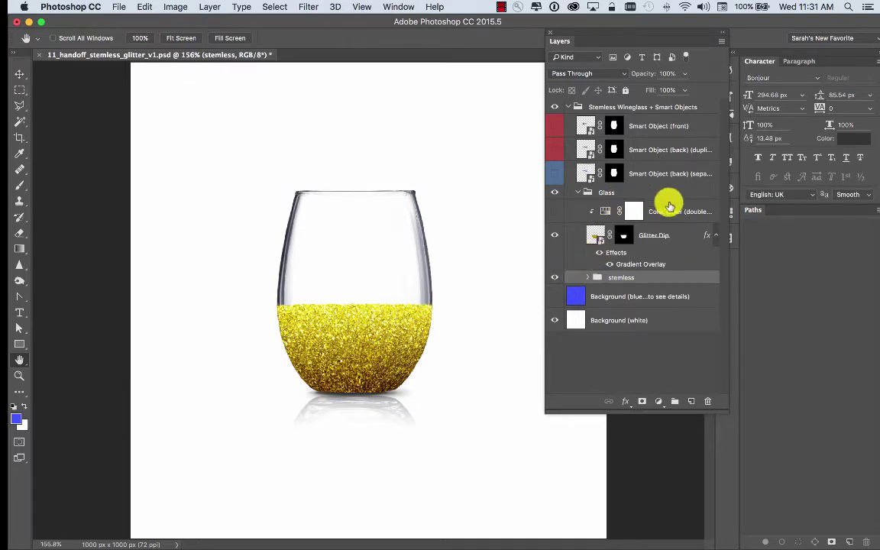
pyautogui.click(631, 212)
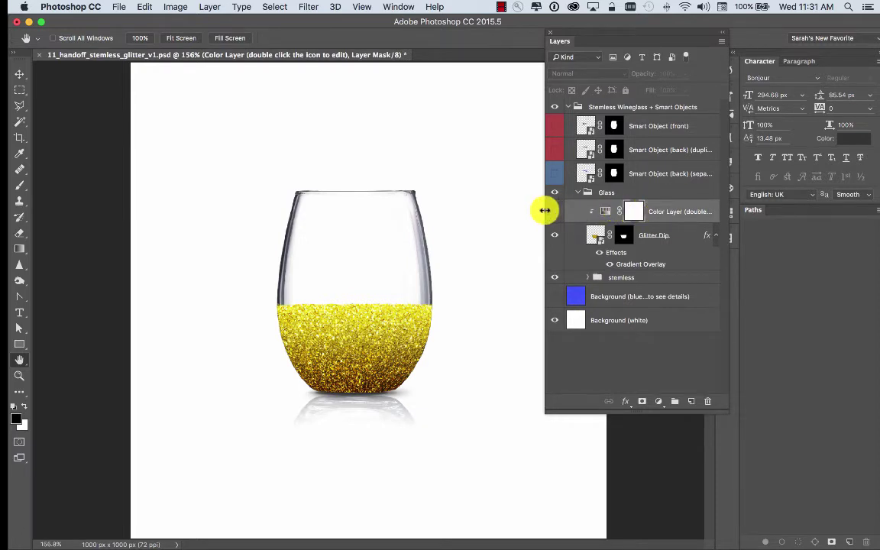
pyautogui.moveTo(544, 210); pyautogui.dragTo(475, 210)
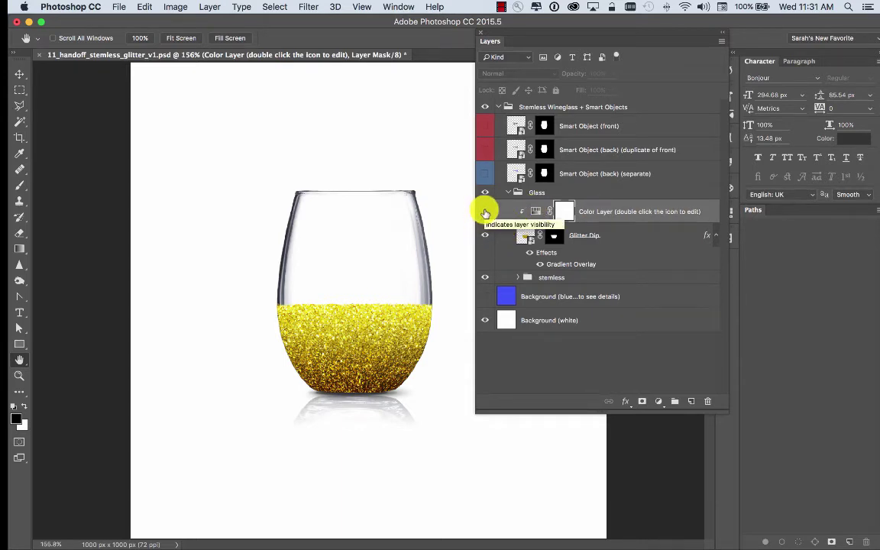
pyautogui.click(485, 212)
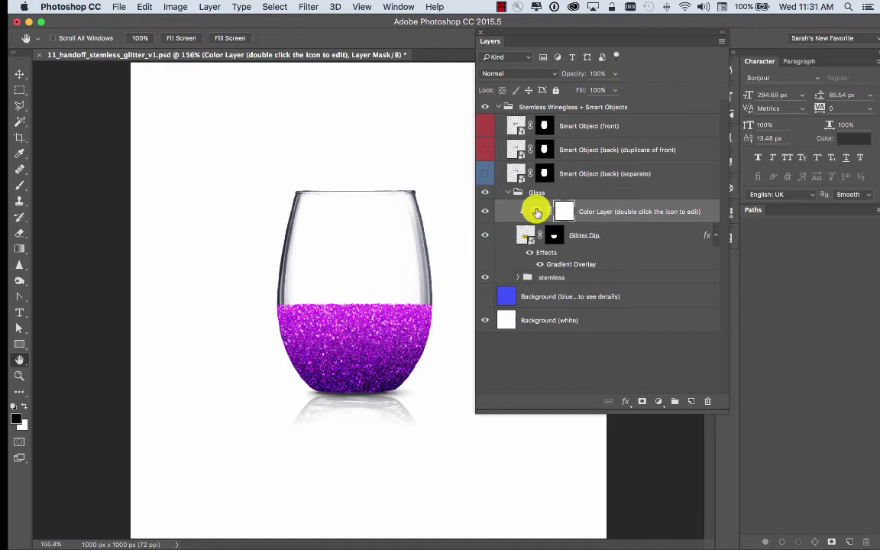
# - Open the Color Layer's Hue/Saturation properties (Hue -122) and place them beside the Layers panel
pyautogui.doubleClick(537, 213)
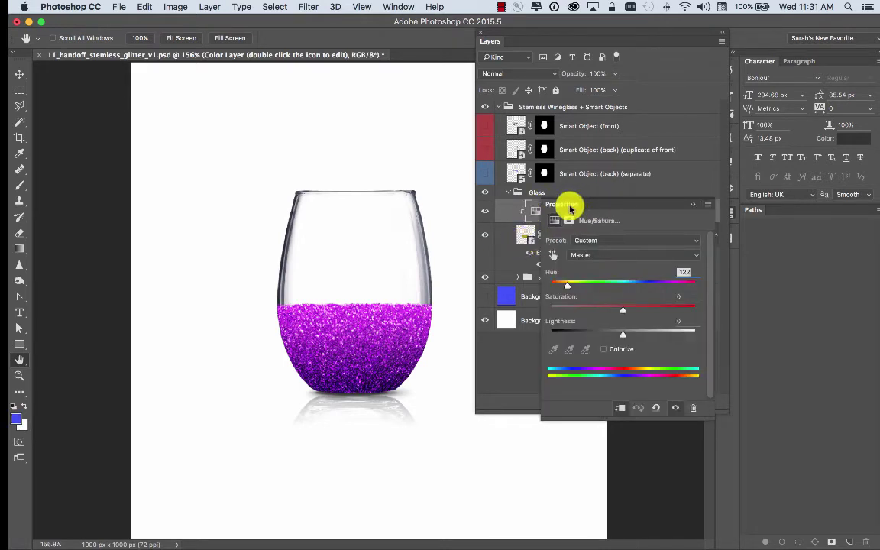
pyautogui.moveTo(569, 208); pyautogui.dragTo(147, 113)
pyautogui.moveTo(514, 32); pyautogui.dragTo(645, 89)
pyautogui.moveTo(143, 110); pyautogui.dragTo(508, 94)
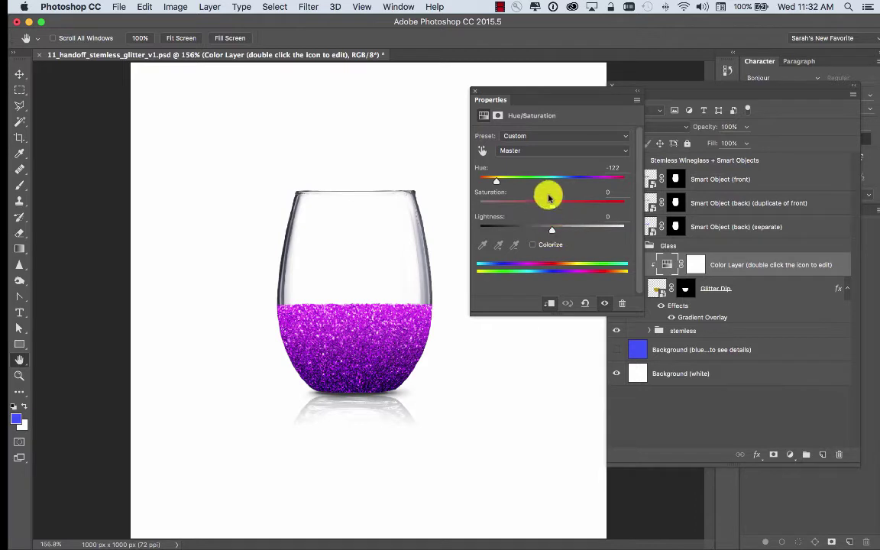
# - Preview Lightness from black to white, reset it to 0, and drag Saturation to +22
pyautogui.moveTo(552, 232); pyautogui.dragTo(526, 234)
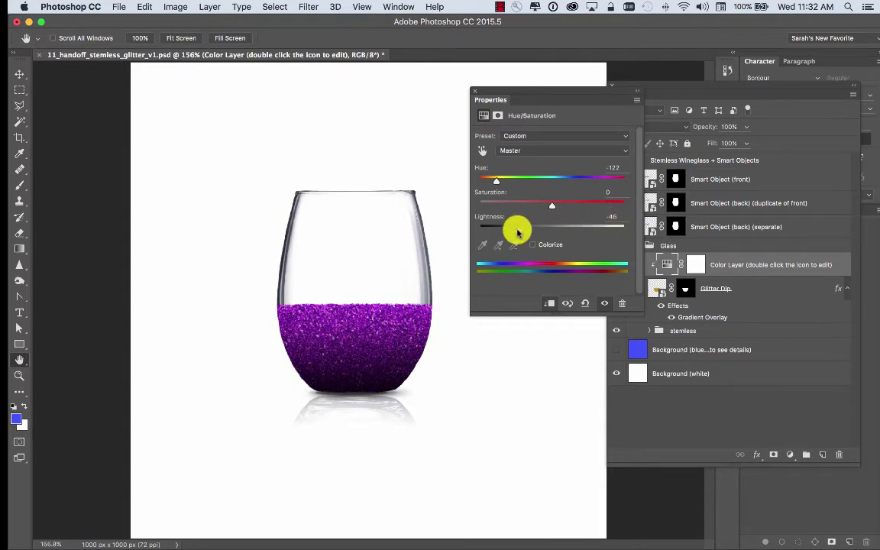
pyautogui.moveTo(517, 230); pyautogui.dragTo(469, 234)
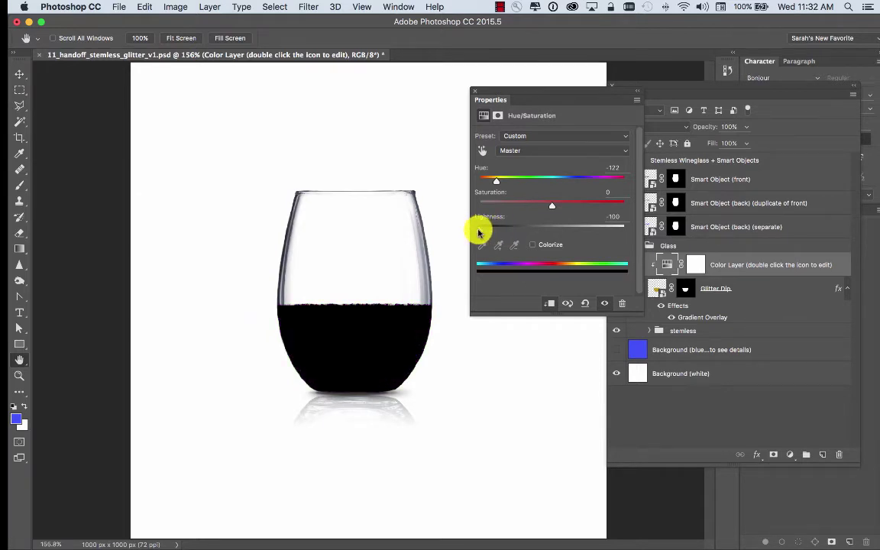
pyautogui.moveTo(480, 232); pyautogui.dragTo(640, 231)
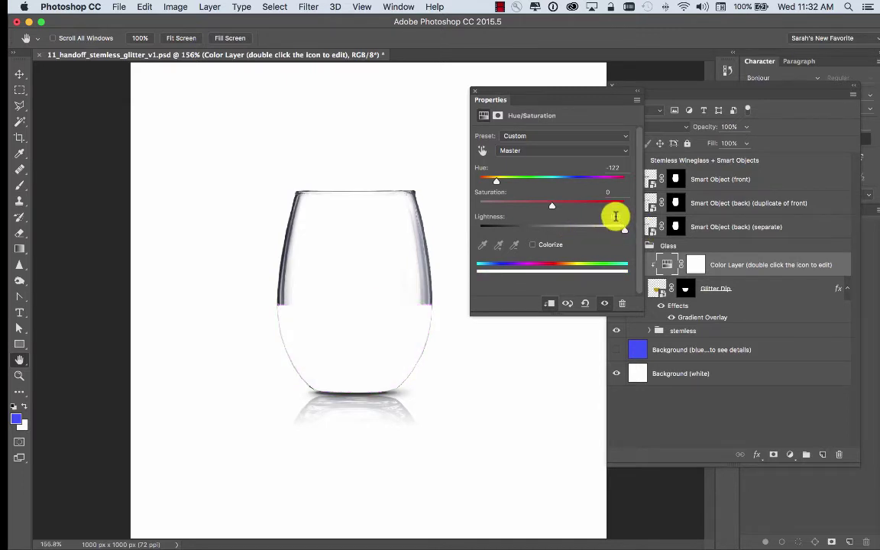
pyautogui.click(615, 216)
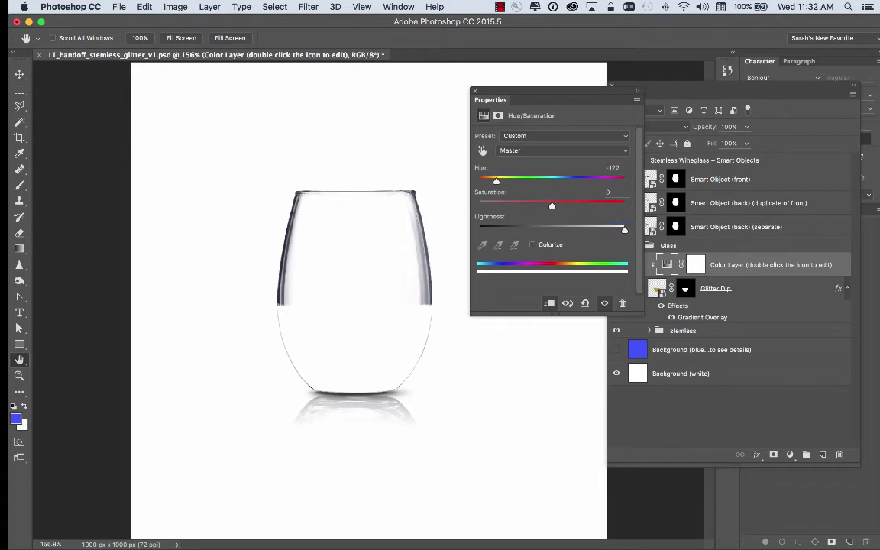
pyautogui.write('0')
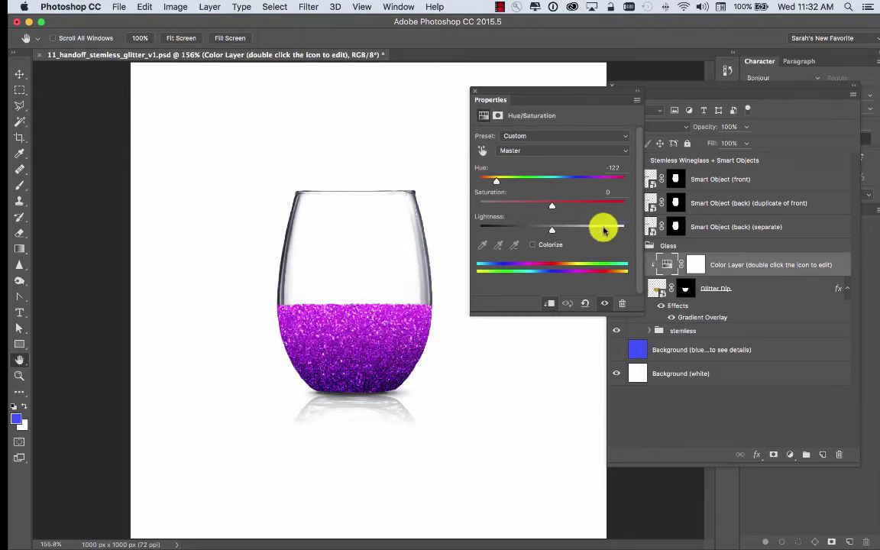
pyautogui.moveTo(552, 204); pyautogui.dragTo(475, 210)
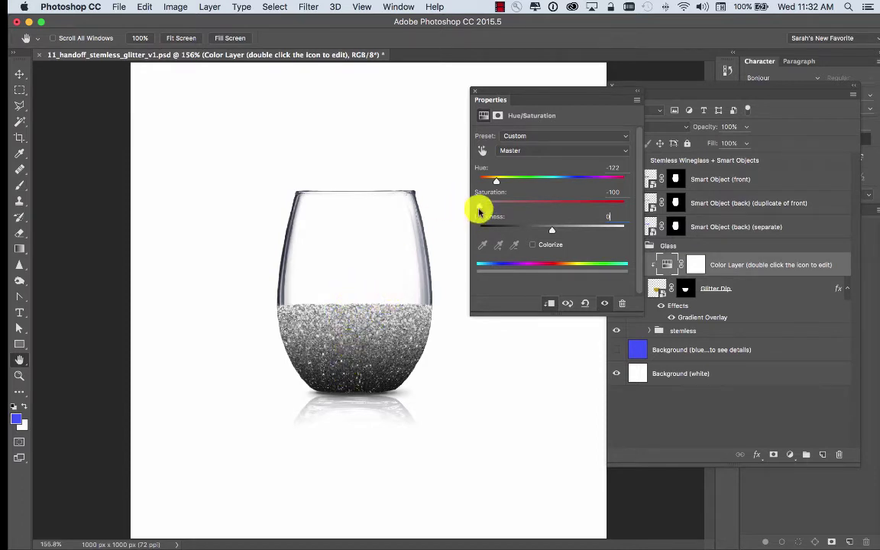
# - Sweep Saturation from -100 to +100, then bring it back to about 0
pyautogui.moveTo(479, 208); pyautogui.dragTo(623, 207)
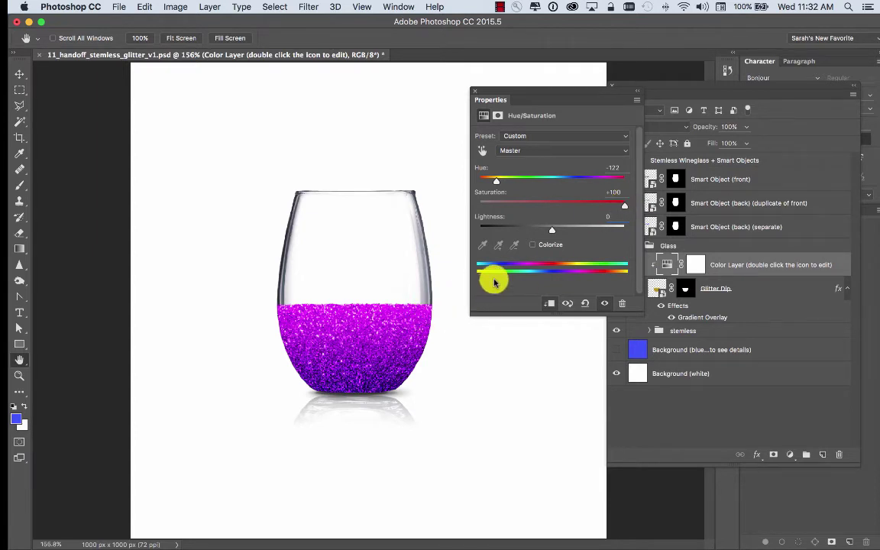
pyautogui.moveTo(625, 207); pyautogui.dragTo(553, 205)
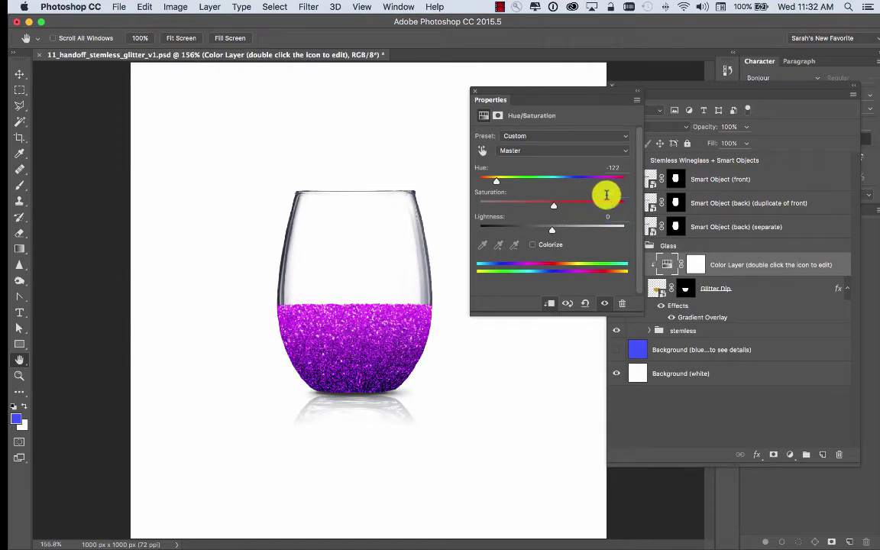
pyautogui.click(607, 193)
pyautogui.click(529, 178)
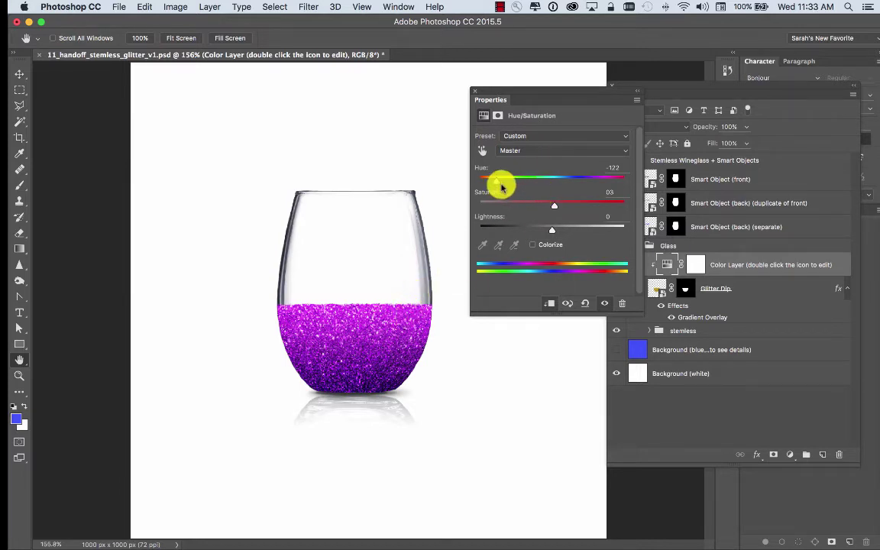
# - Shift the Hue through green and yellow to +137 for aqua glitter
pyautogui.moveTo(501, 183); pyautogui.dragTo(567, 185)
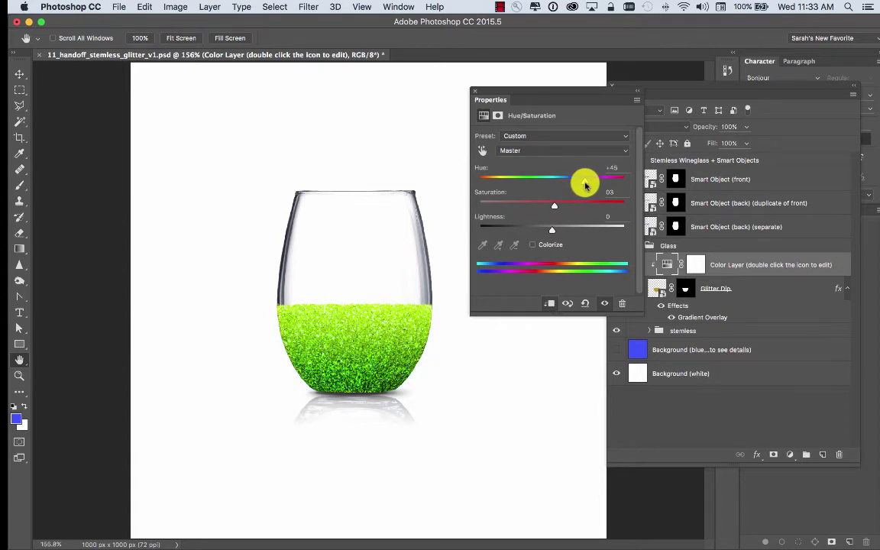
pyautogui.moveTo(589, 186); pyautogui.dragTo(564, 187)
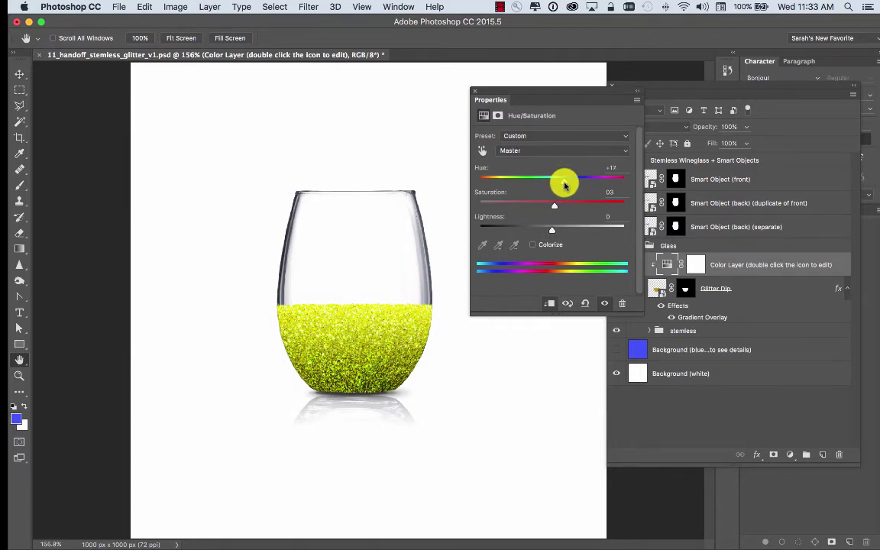
pyautogui.click(564, 181)
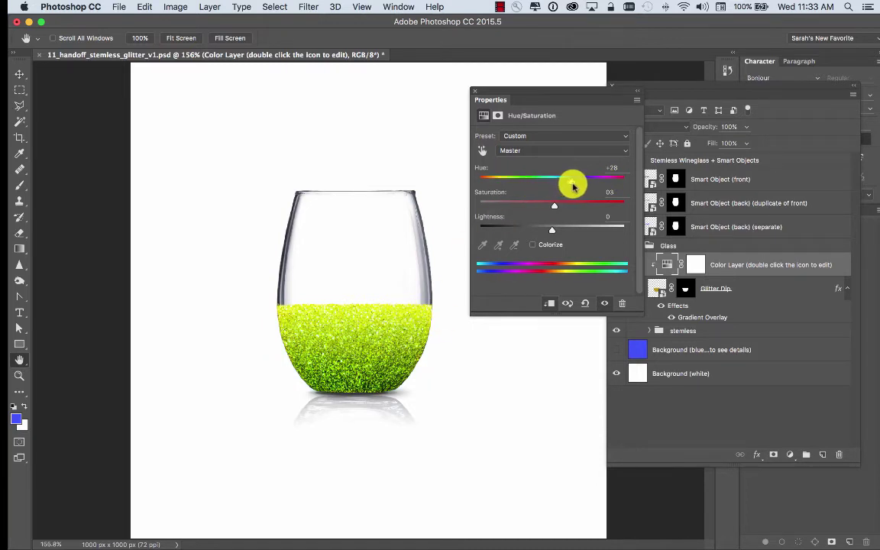
pyautogui.moveTo(572, 184); pyautogui.dragTo(612, 186)
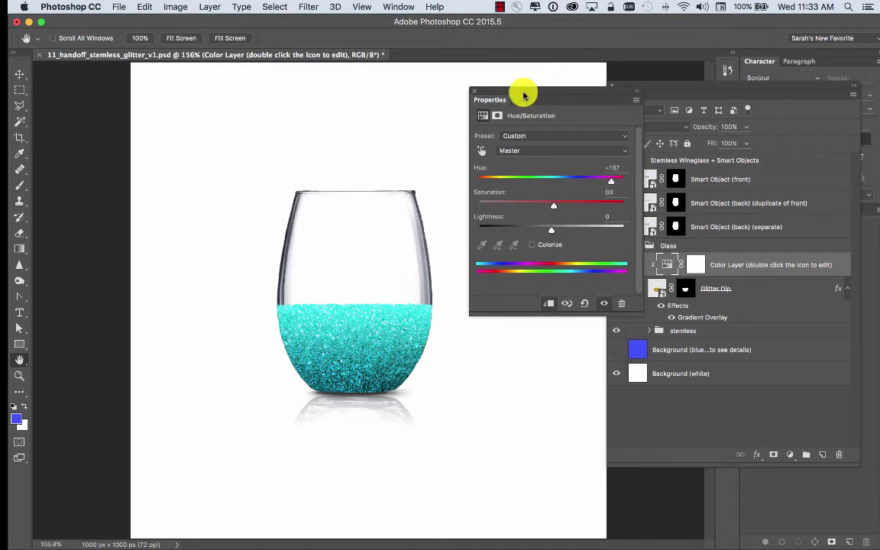
# - Dock the Hue/Saturation properties as a tab beside the Layers panel, with Layers showing
pyautogui.moveTo(532, 96); pyautogui.dragTo(513, 84)
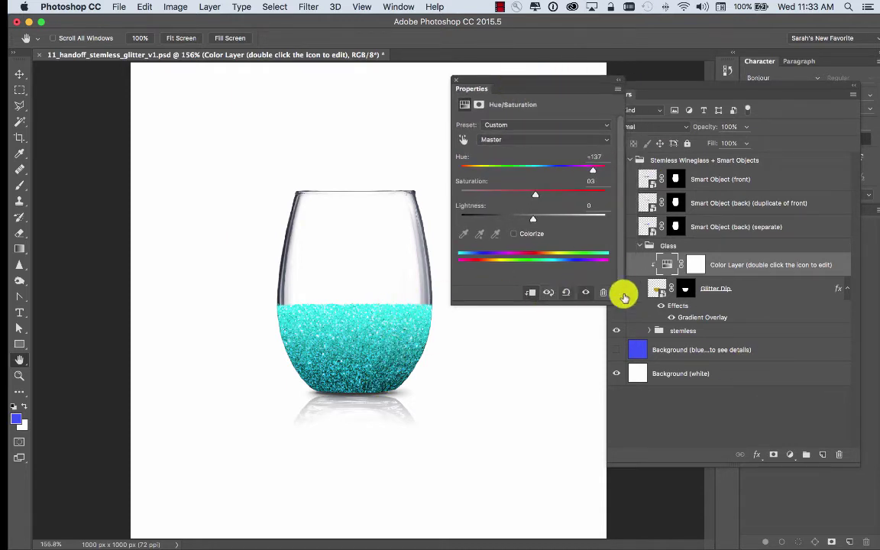
pyautogui.click(661, 307)
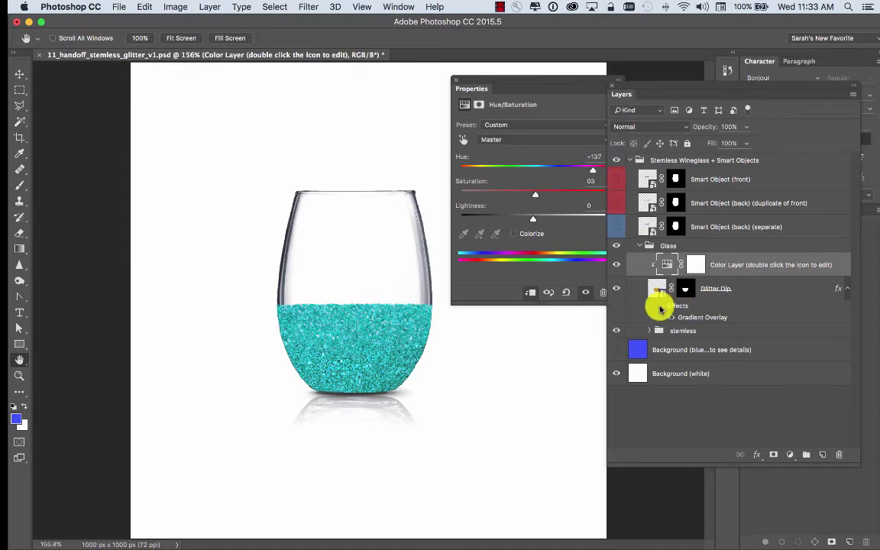
pyautogui.click(661, 306)
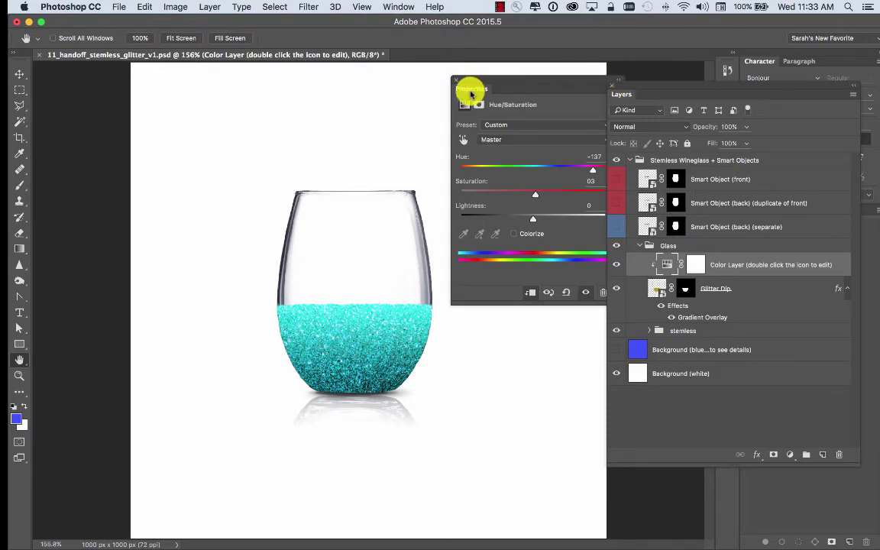
pyautogui.moveTo(471, 93); pyautogui.dragTo(673, 99)
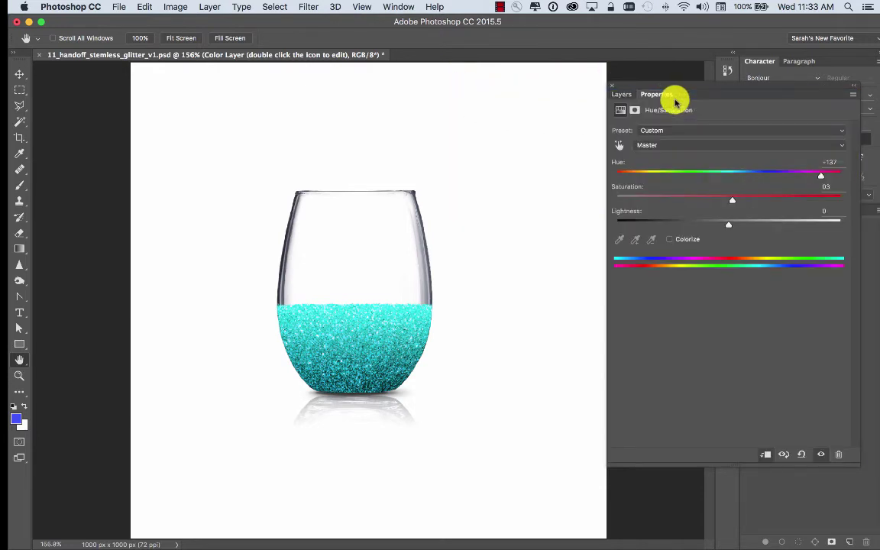
pyautogui.click(620, 95)
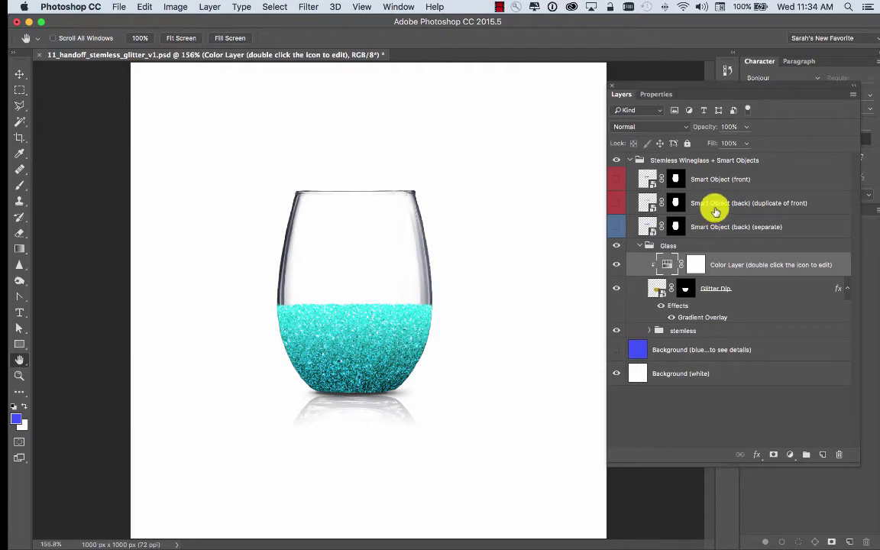
# - Make the front and mirrored back Groom layers visible and select 'Smart Object (back) (duplicate of front)'
pyautogui.click(615, 180)
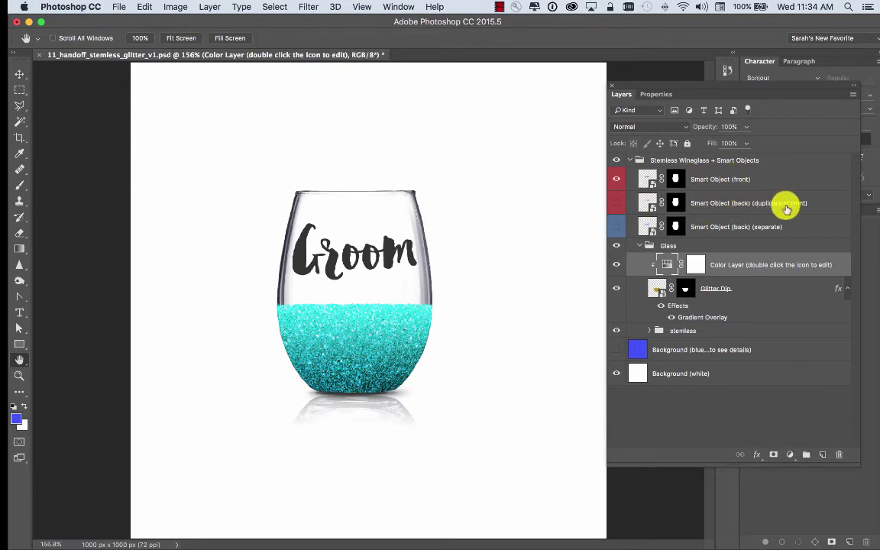
pyautogui.click(614, 202)
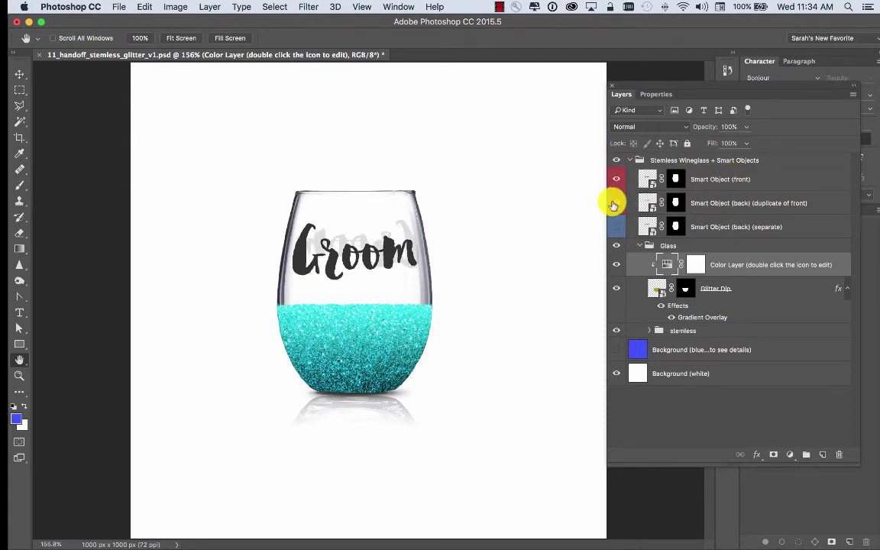
pyautogui.click(768, 202)
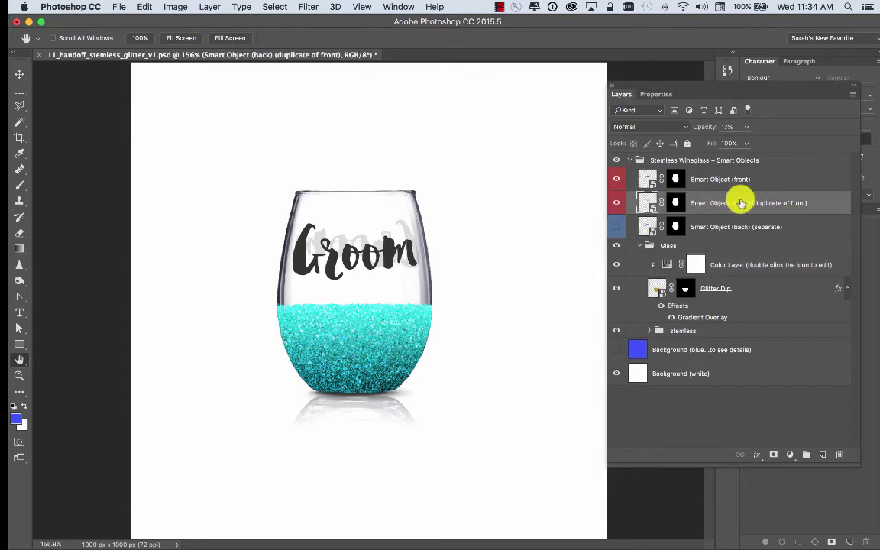
# - Lower the mirrored back Groom copy's opacity to 17%
pyautogui.click(704, 130)
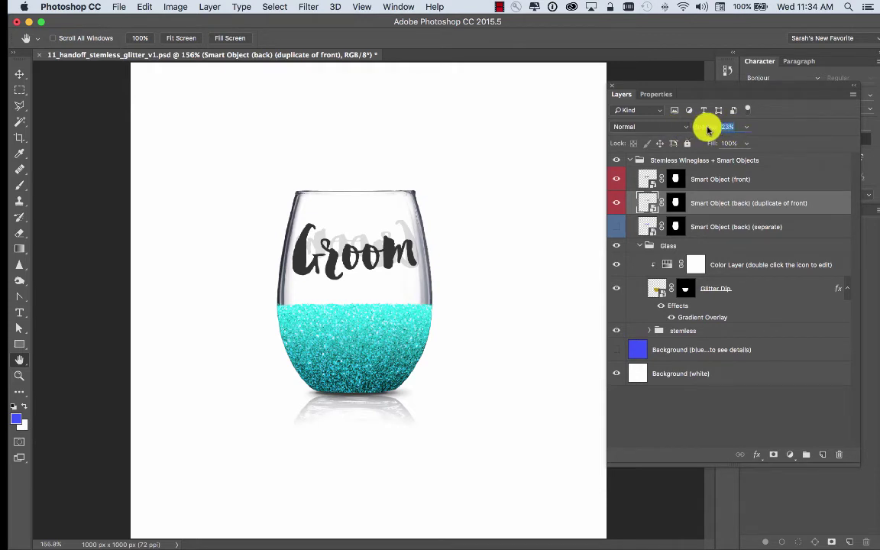
pyautogui.moveTo(718, 130); pyautogui.dragTo(695, 136)
pyautogui.click(617, 203)
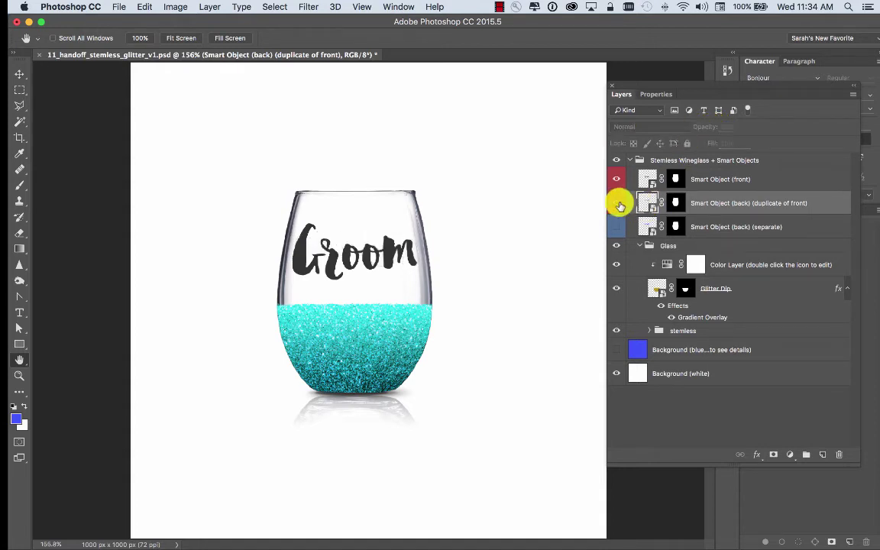
pyautogui.click(617, 203)
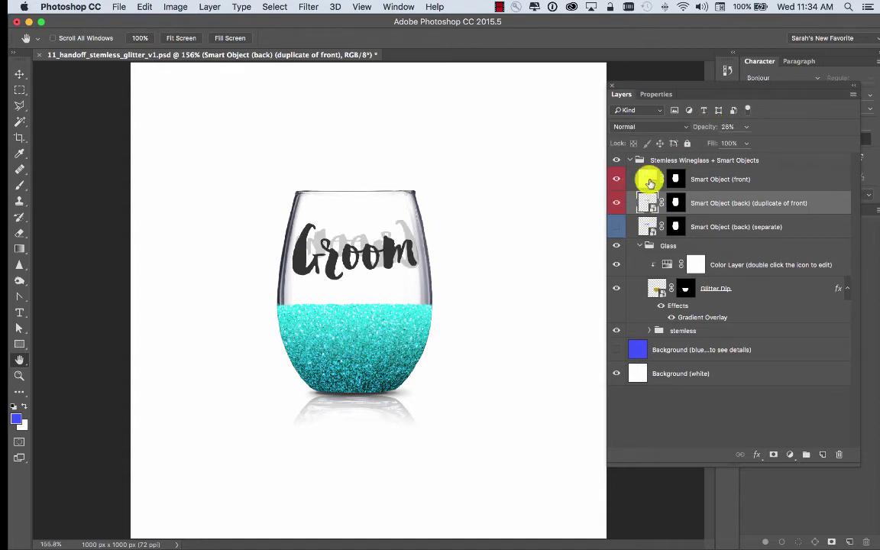
pyautogui.click(726, 127)
pyautogui.write('17')
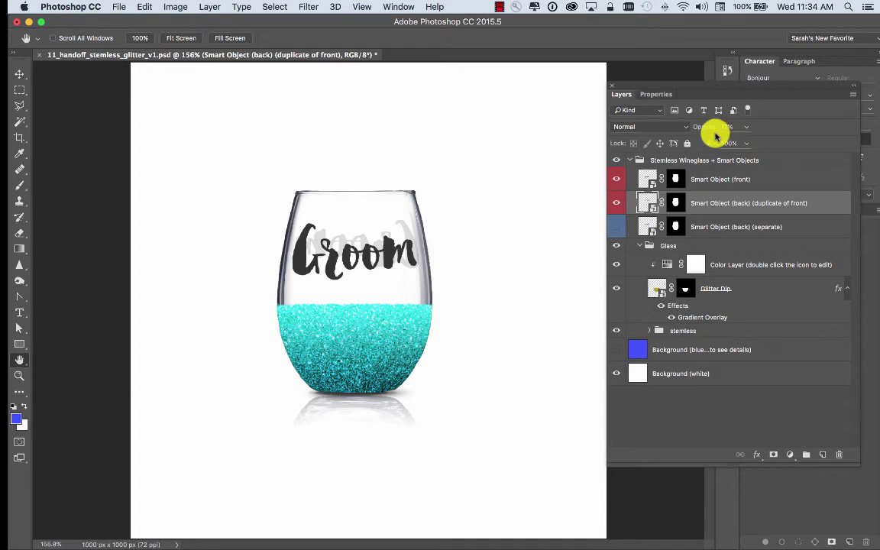
pyautogui.click(749, 179)
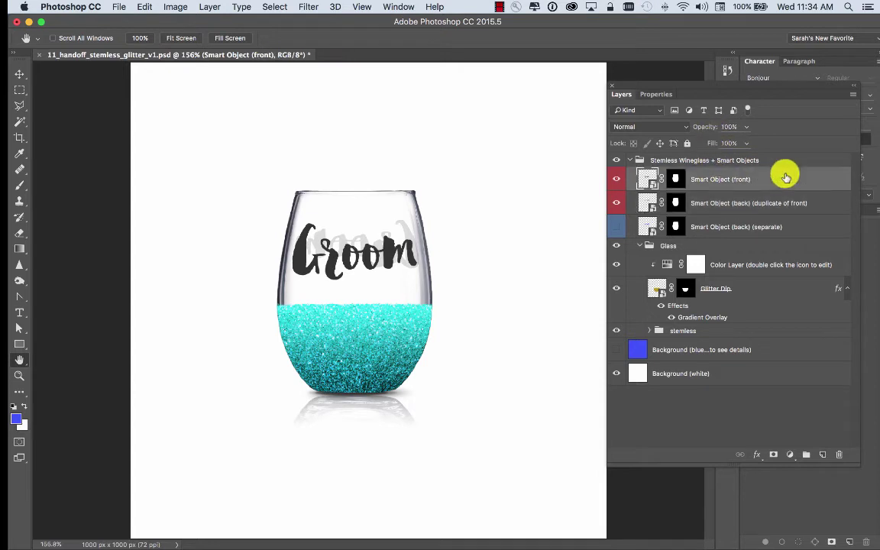
# - Change the front smart object's text from Groom to 'Bride' and save Rectangle 1.psb
pyautogui.doubleClick(653, 186)
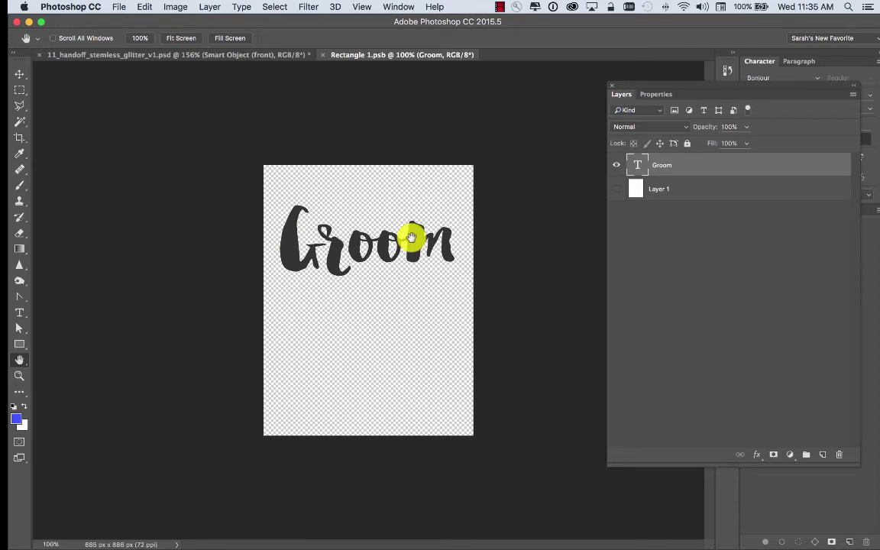
pyautogui.doubleClick(643, 166)
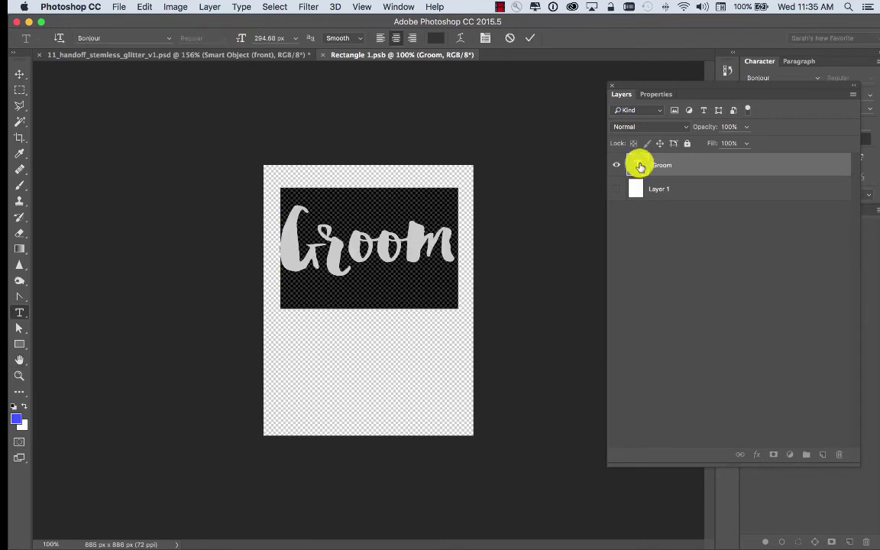
pyautogui.write('Bride')
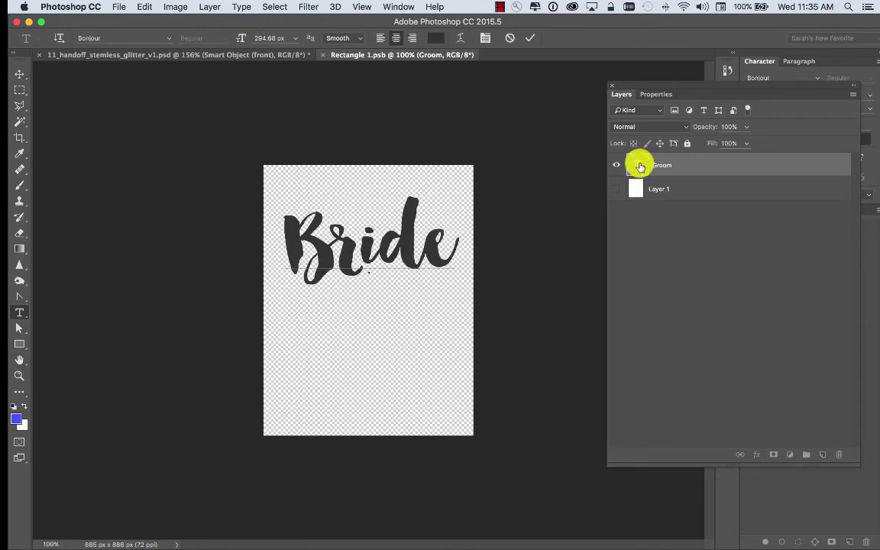
pyautogui.click(20, 74)
pyautogui.click(120, 6)
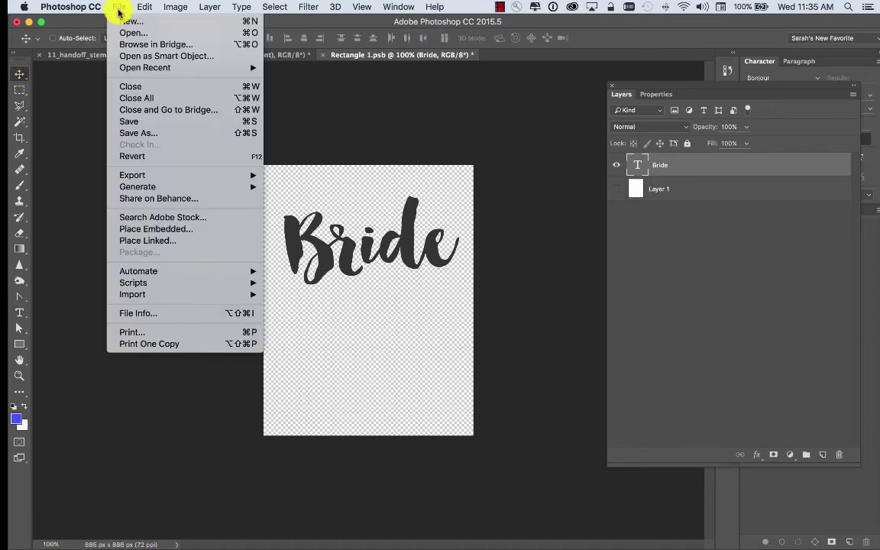
pyautogui.click(135, 124)
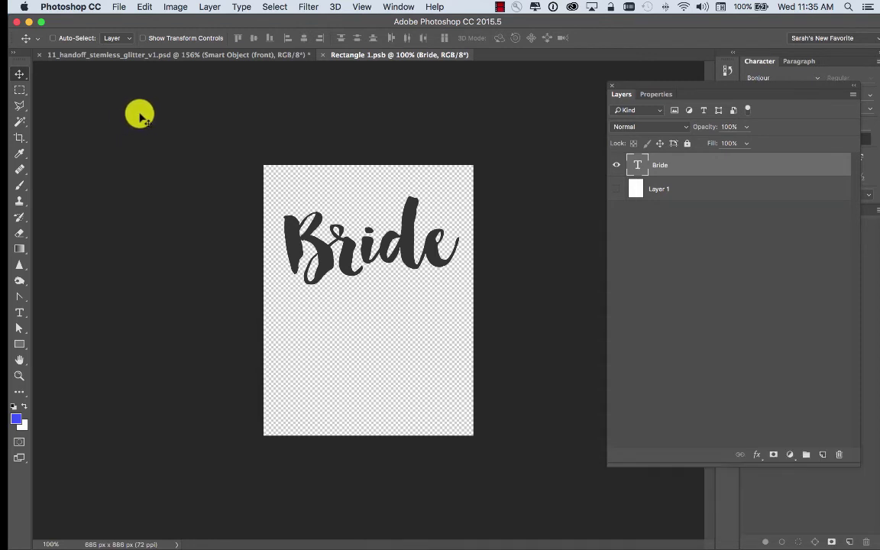
# - Close Rectangle 1.psb and hide the back duplicate so only the front Bride shows
pyautogui.click(163, 57)
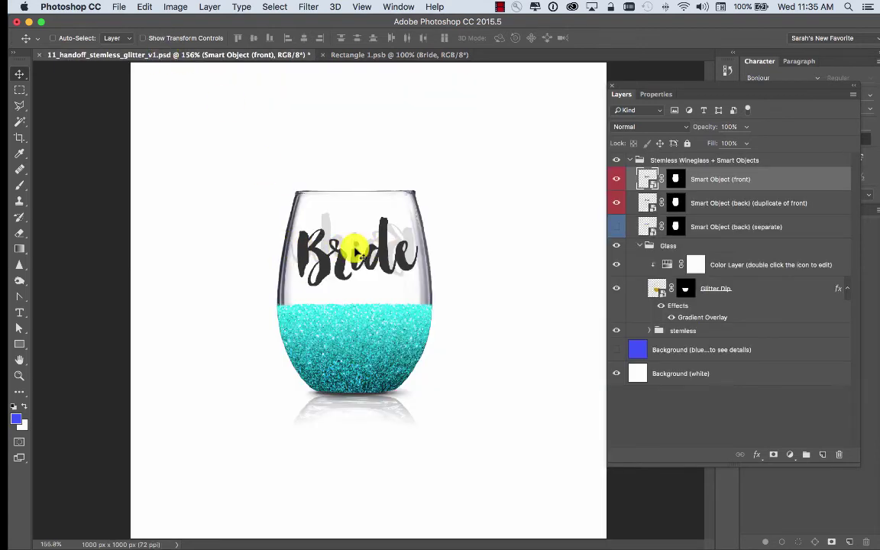
pyautogui.click(616, 178)
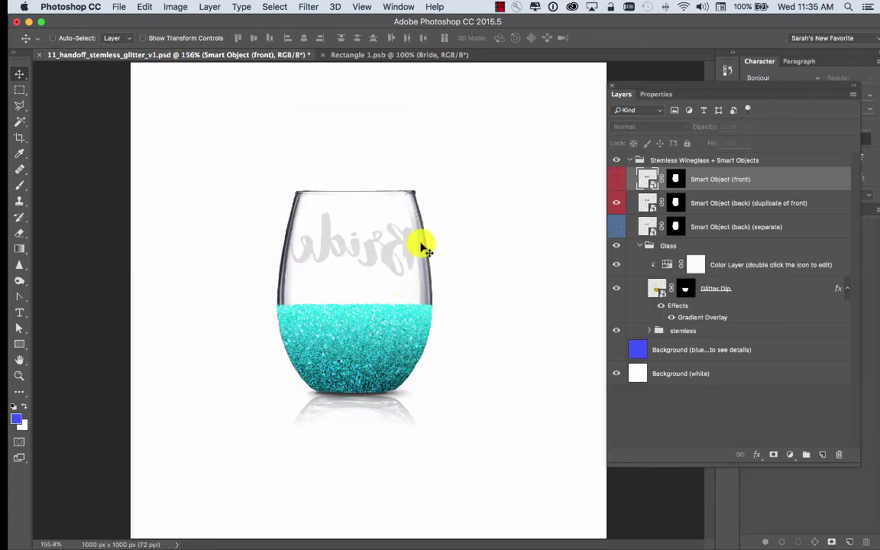
pyautogui.click(617, 178)
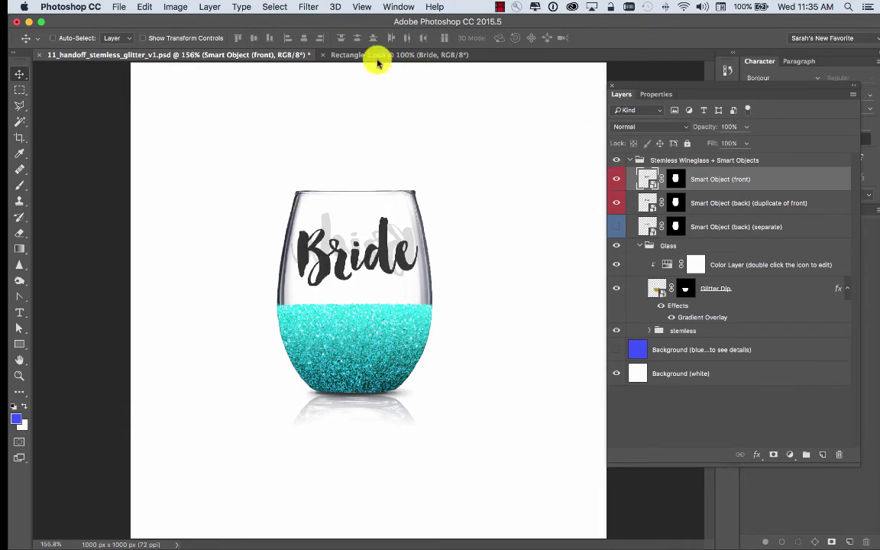
pyautogui.click(371, 56)
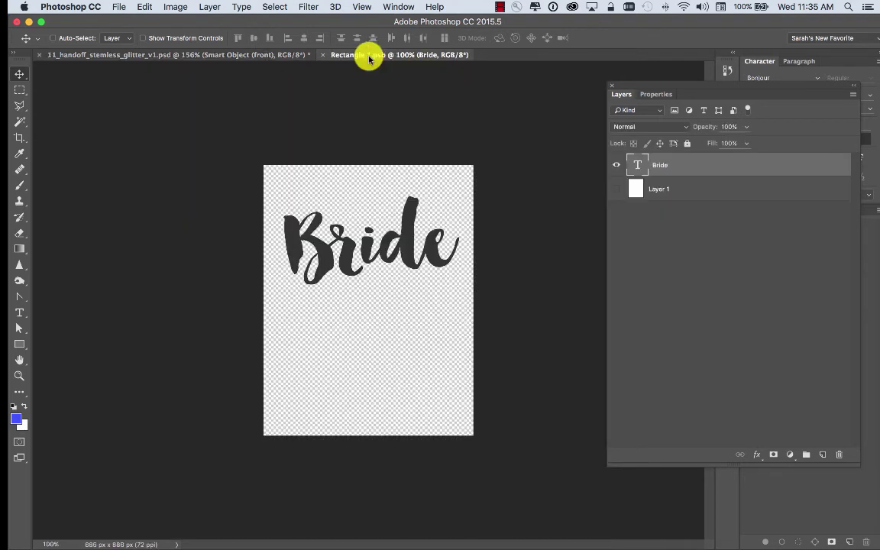
pyautogui.click(322, 55)
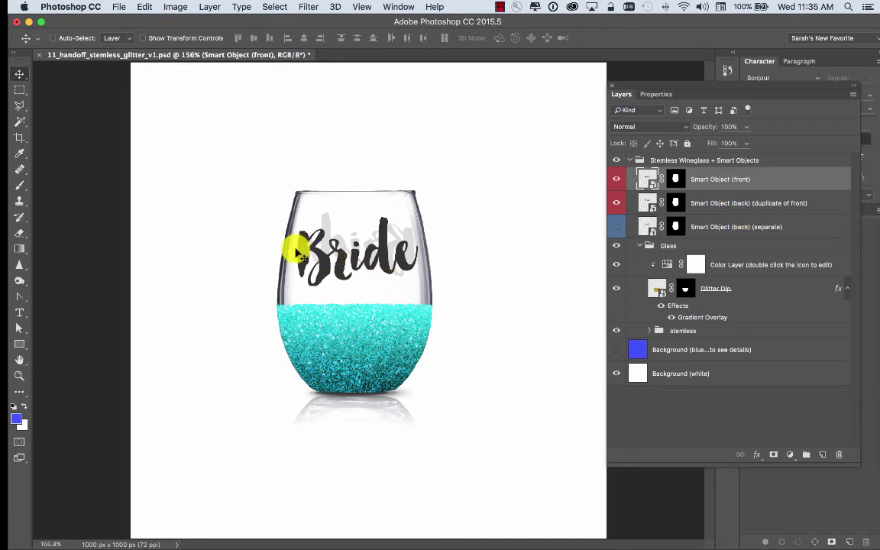
pyautogui.click(616, 202)
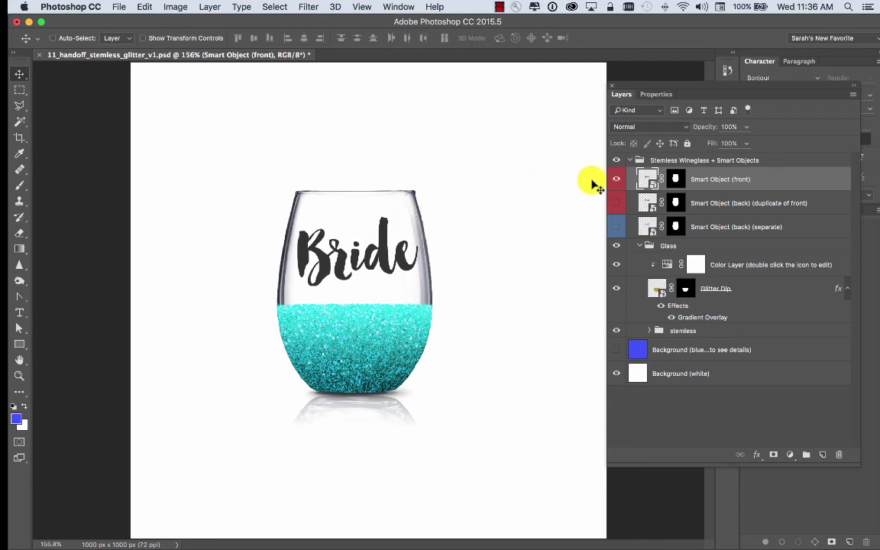
# - Hide the front Bride layer, show the separate back layer, and open its smart object
pyautogui.click(616, 178)
pyautogui.click(616, 227)
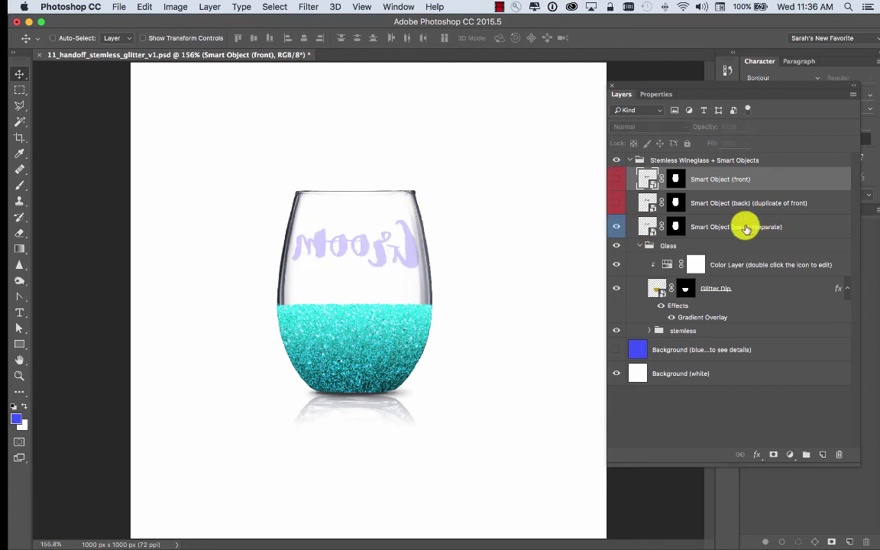
pyautogui.click(718, 227)
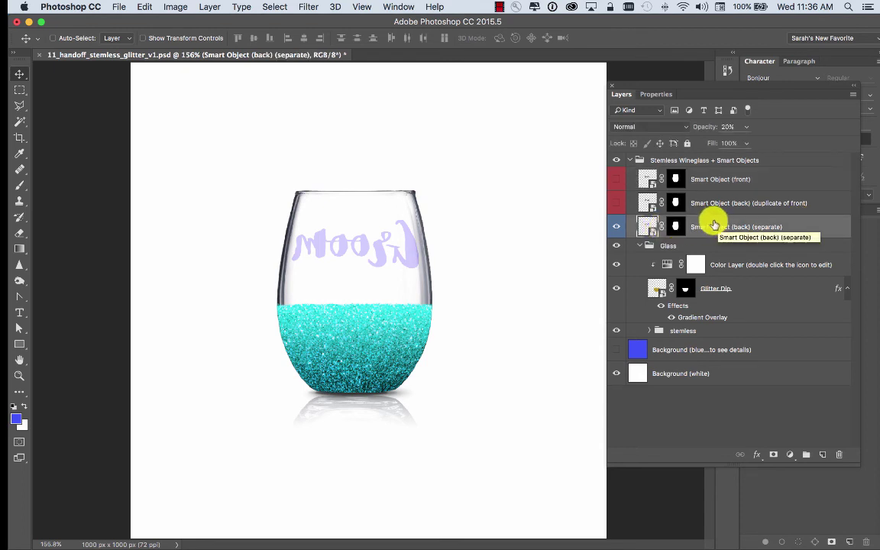
pyautogui.doubleClick(650, 180)
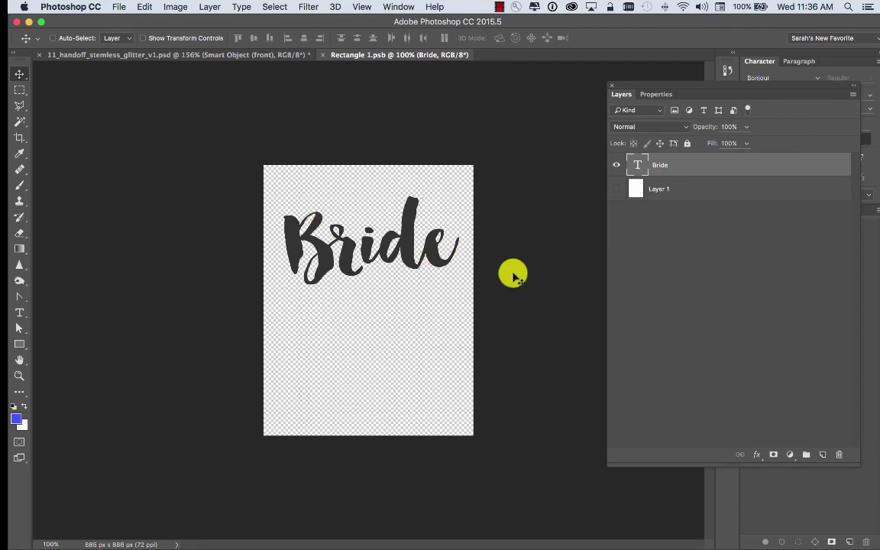
pyautogui.click(322, 55)
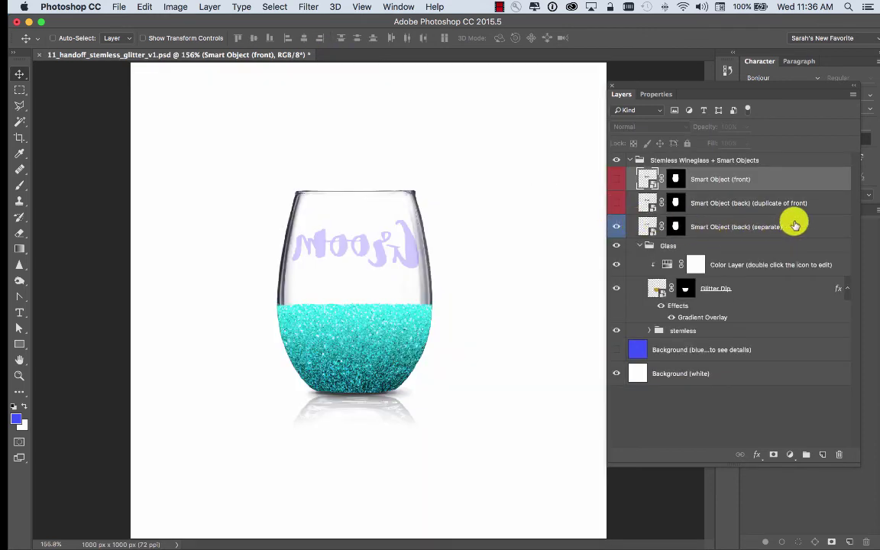
pyautogui.click(725, 227)
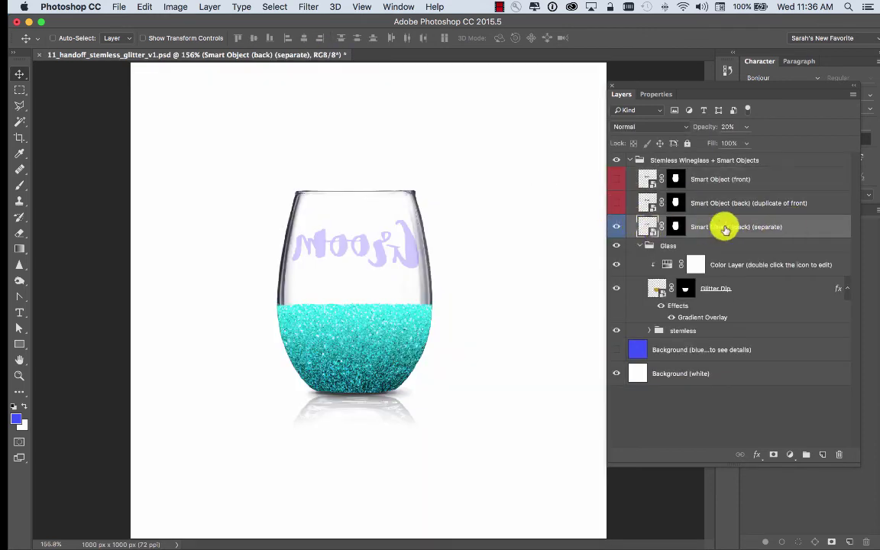
pyautogui.doubleClick(646, 229)
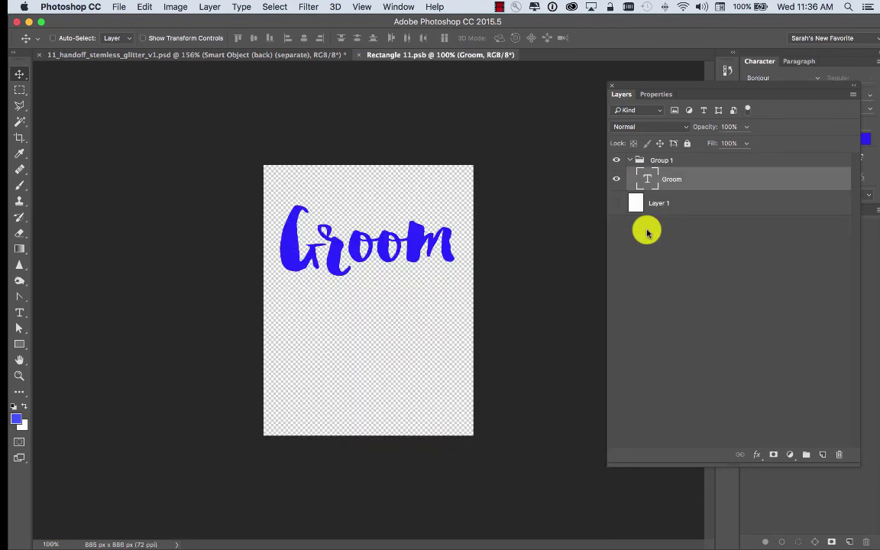
# - Change the back lettering from Groom to 'Word', save it, and close the file
pyautogui.doubleClick(648, 176)
pyautogui.write('B')
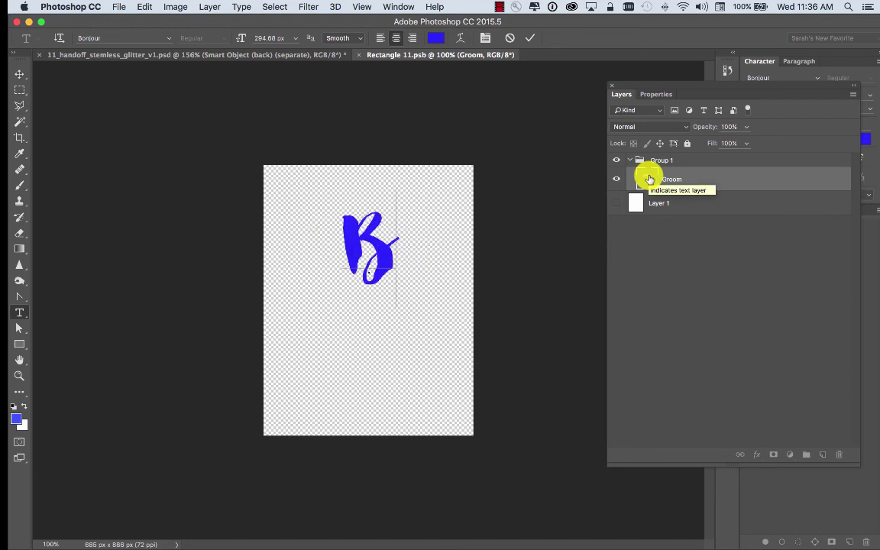
pyautogui.press('BackSpace')
pyautogui.write('Word')
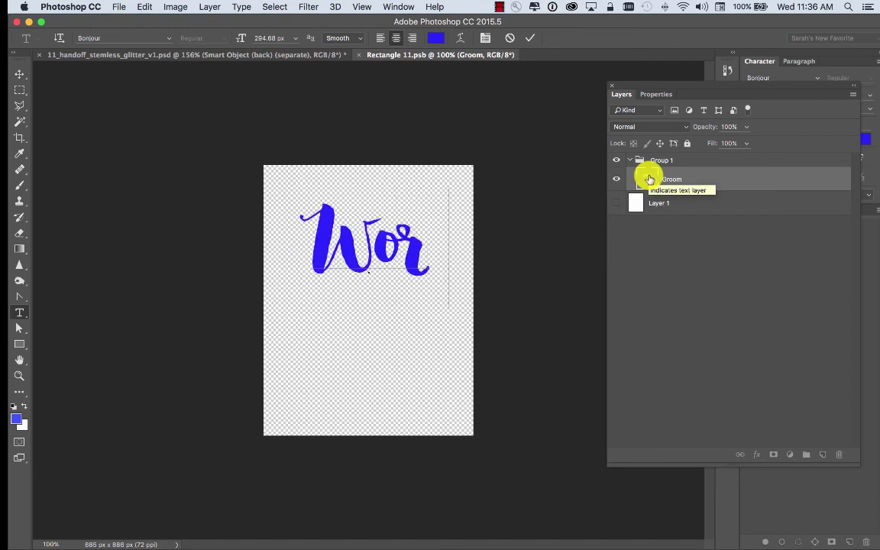
pyautogui.click(20, 73)
pyautogui.press('super+s')
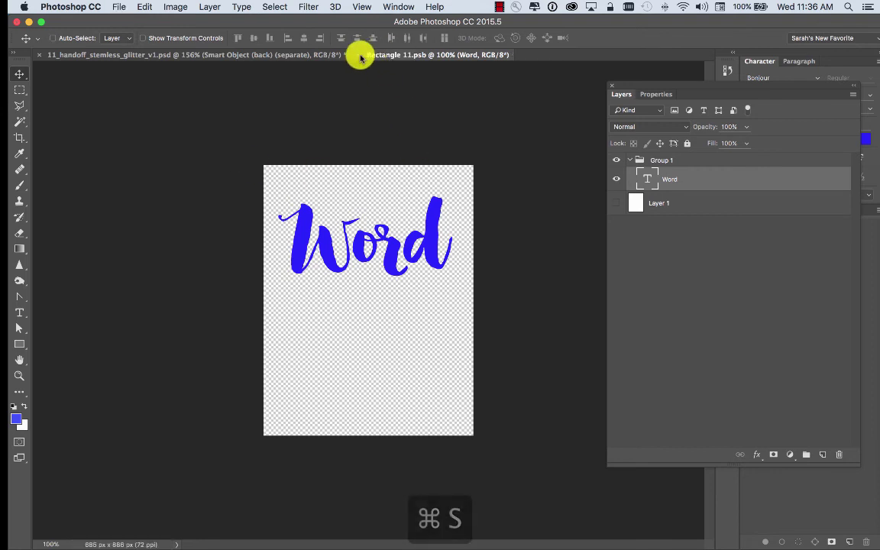
pyautogui.click(358, 55)
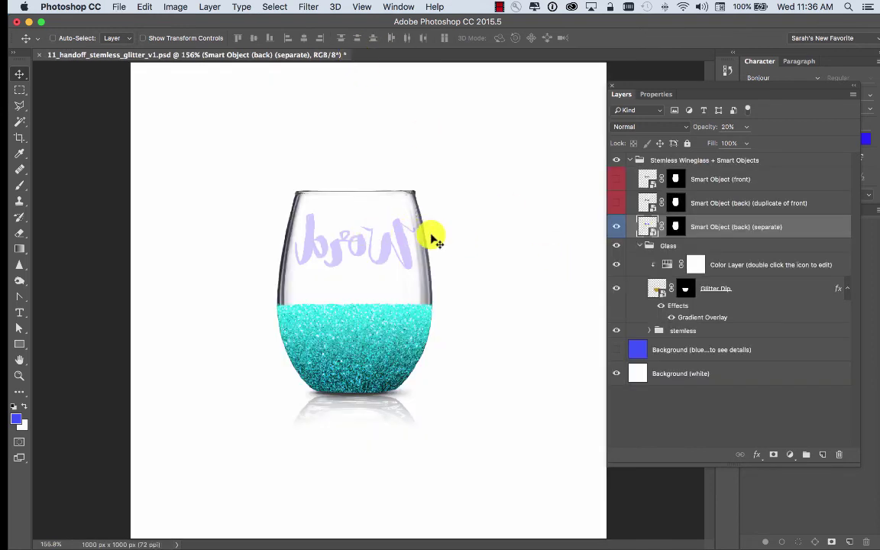
# - Show the front Bride layer, hide the separate back Word layer, and move the Layers panel aside
pyautogui.click(616, 180)
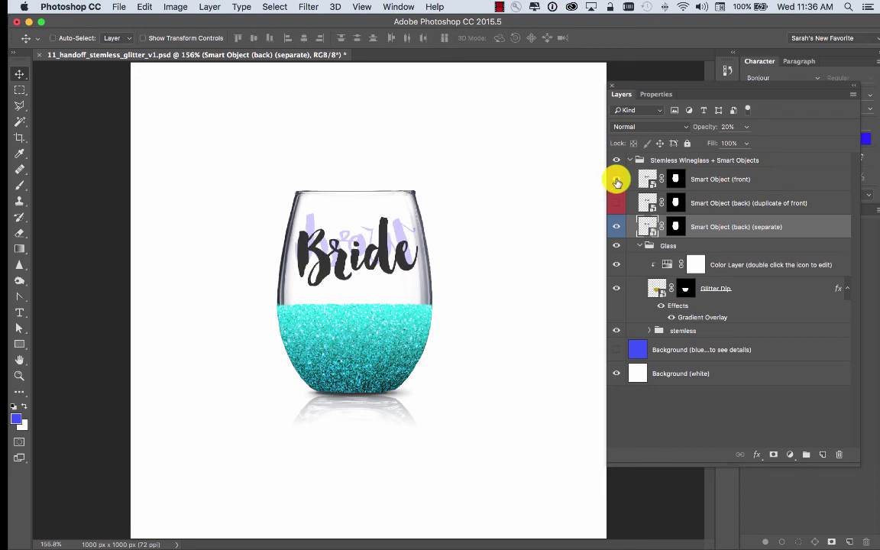
pyautogui.click(616, 227)
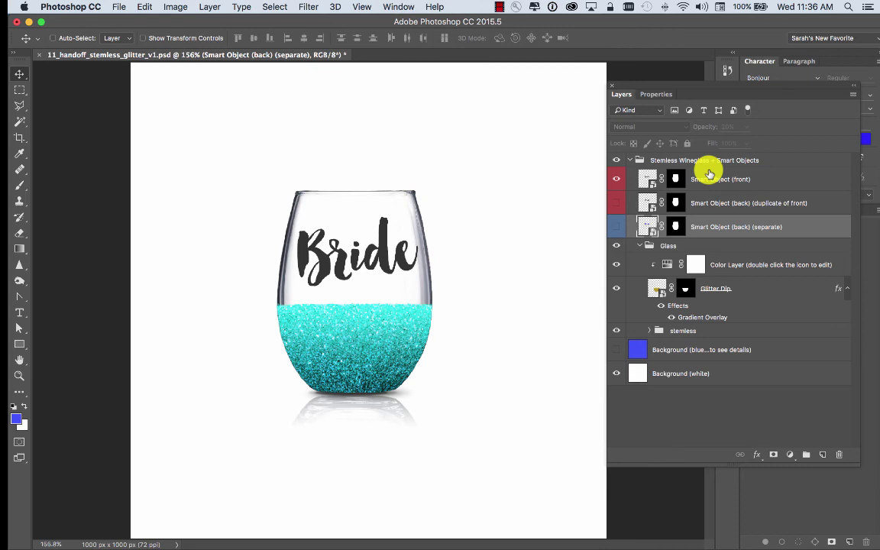
pyautogui.moveTo(664, 87); pyautogui.dragTo(678, 29)
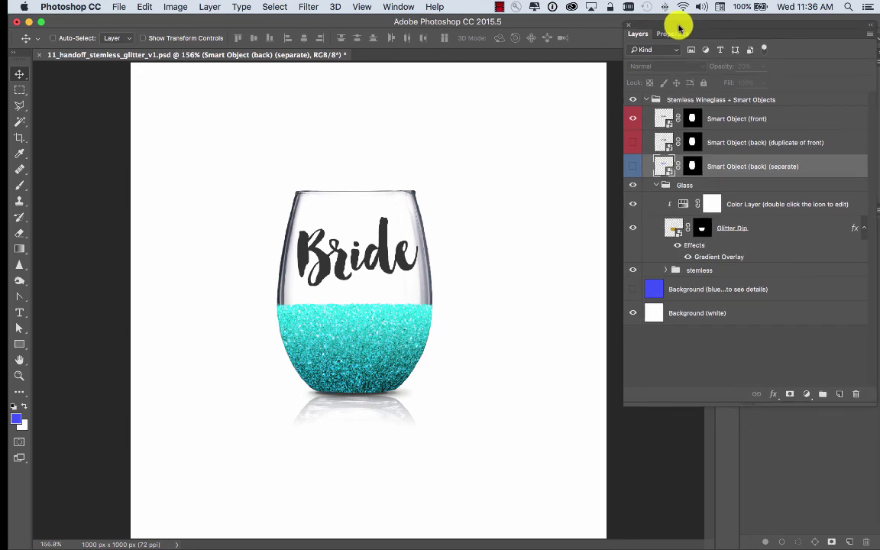